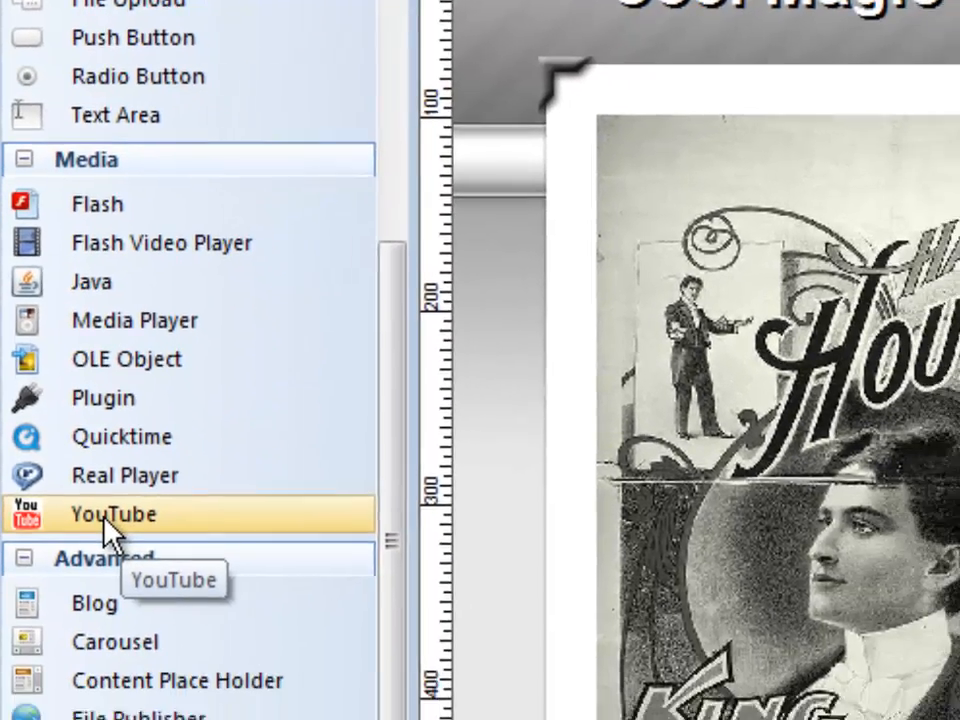
# Step: Place a YouTube object on the page below the welcome text and open its properties
pyautogui.click(105, 522)
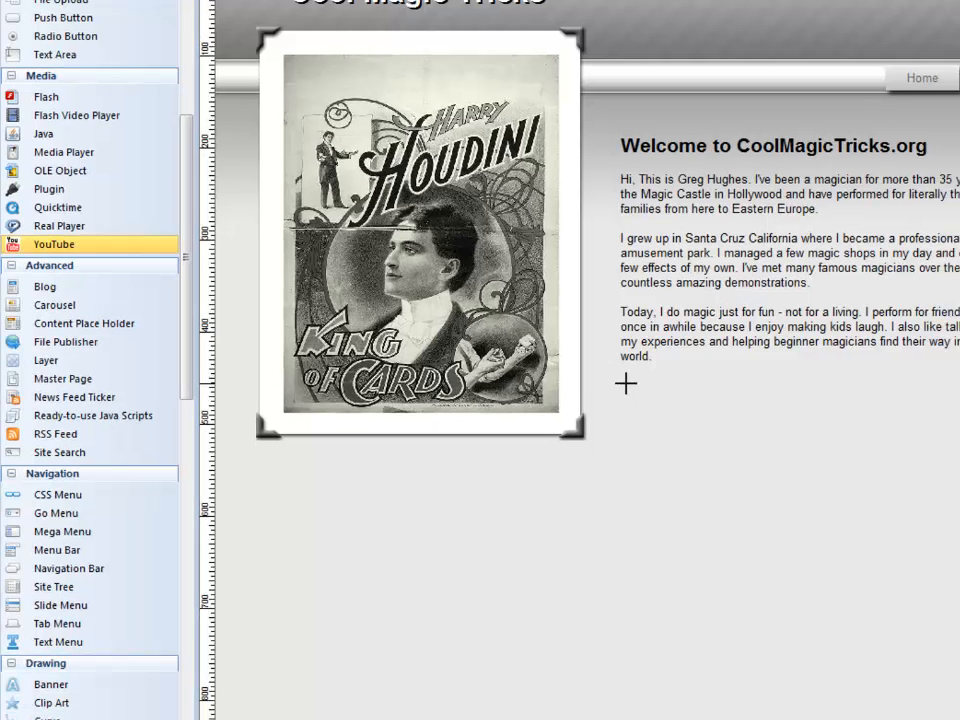
pyautogui.moveTo(626, 383)
pyautogui.mouseDown()
pyautogui.moveTo(714, 450)
pyautogui.moveTo(945, 515)
pyautogui.moveTo(959, 719)
pyautogui.moveTo(943, 615)
pyautogui.moveTo(866, 610)
pyautogui.moveTo(867, 601)
pyautogui.moveTo(751, 556)
pyautogui.moveTo(959, 592)
pyautogui.moveTo(959, 719)
pyautogui.moveTo(951, 707)
pyautogui.mouseUp()
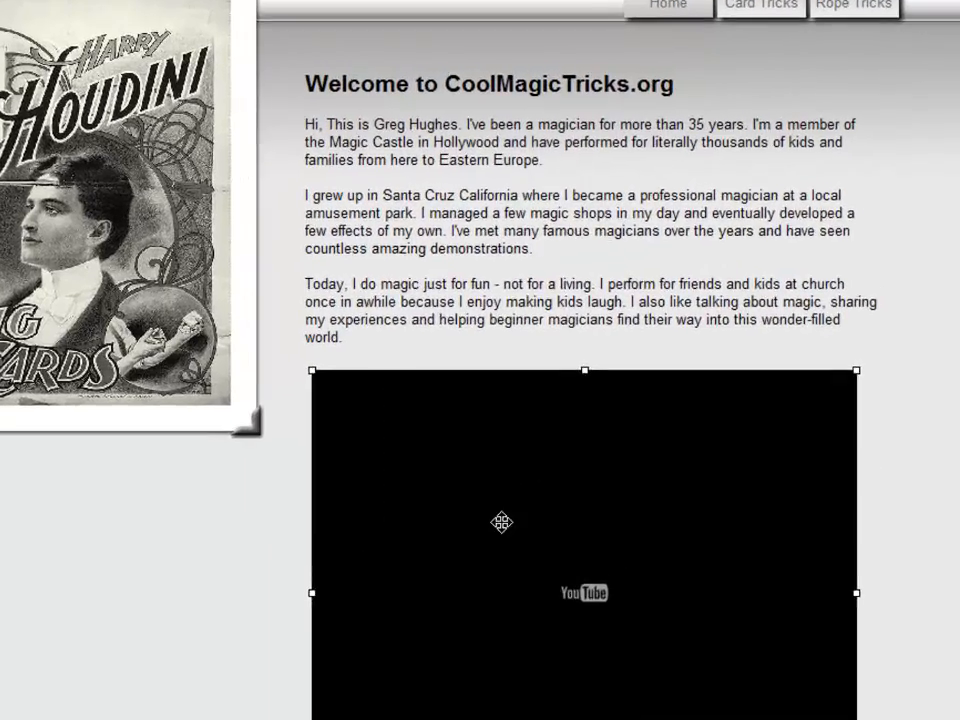
pyautogui.doubleClick(603, 444)
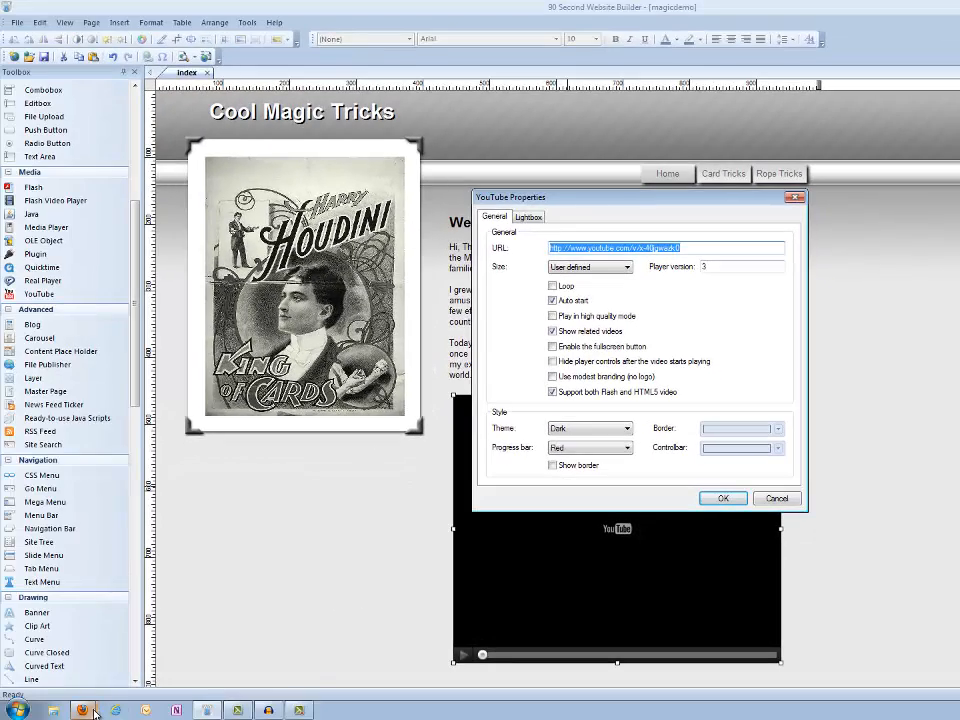
# Step: Switch to Firefox and copy the full web address of the YouTube video "Cool Magic Tricks - The Twisted Aces - Take 2"
pyautogui.moveTo(86, 710)
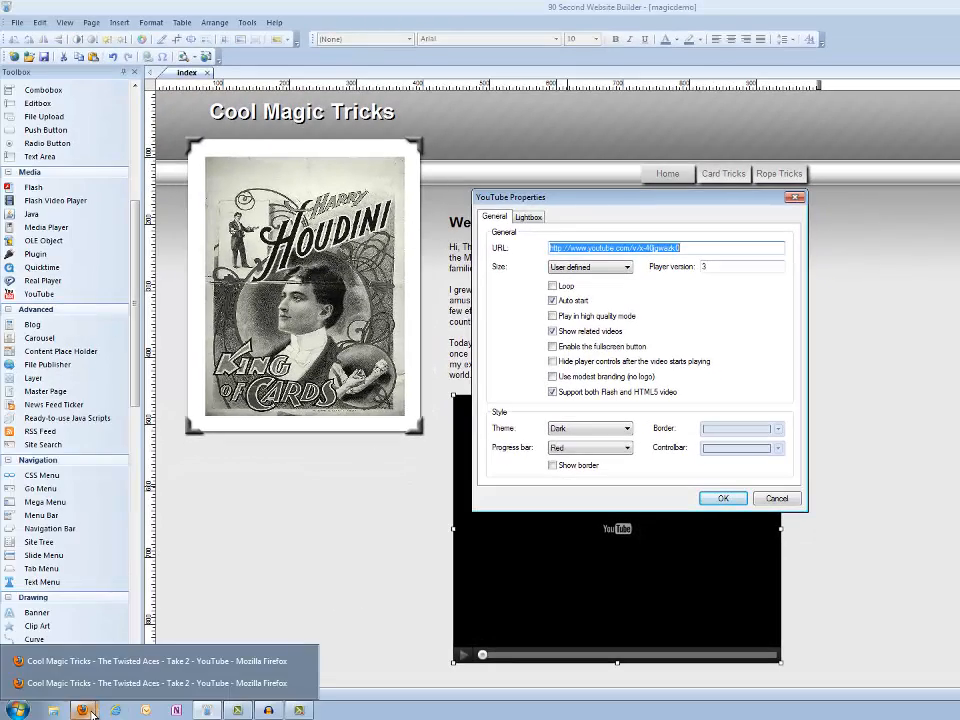
pyautogui.click(129, 684)
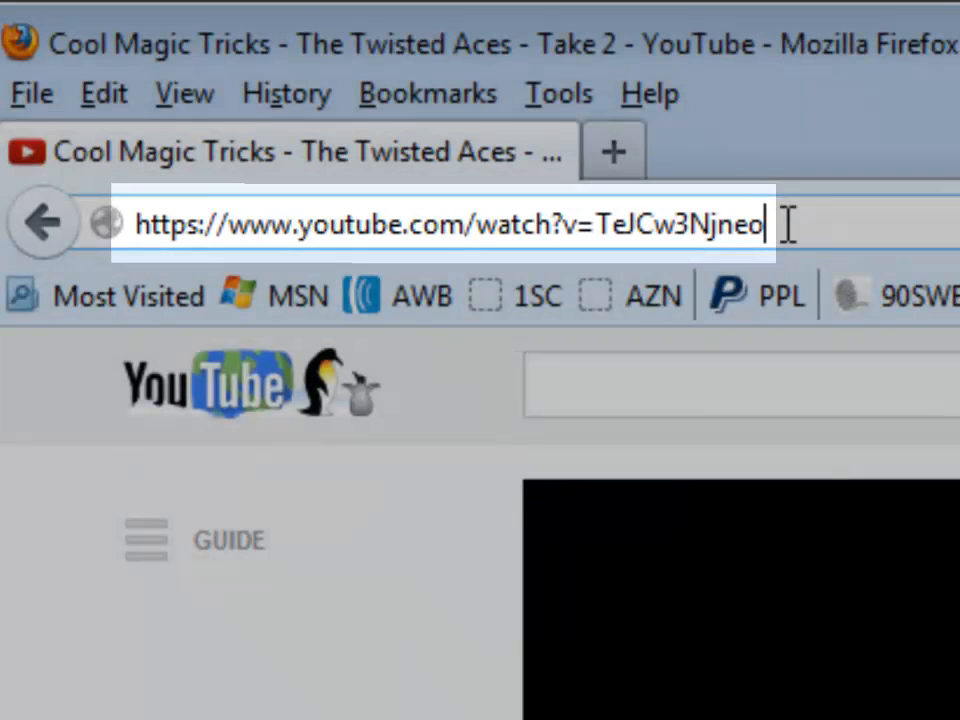
pyautogui.moveTo(786, 223); pyautogui.dragTo(128, 210)
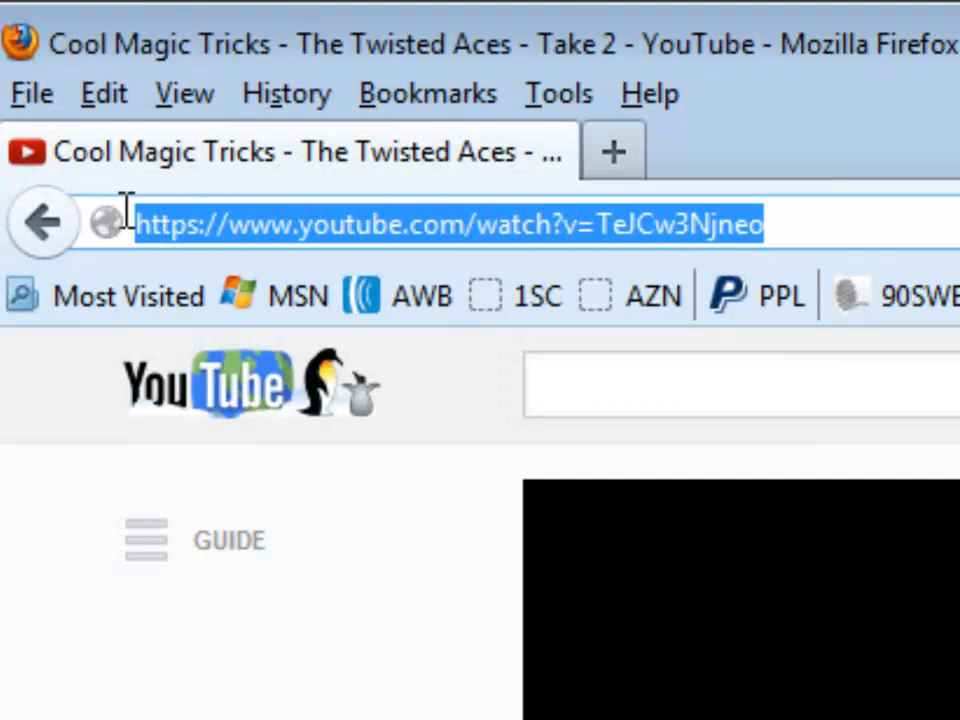
pyautogui.rightClick(395, 224)
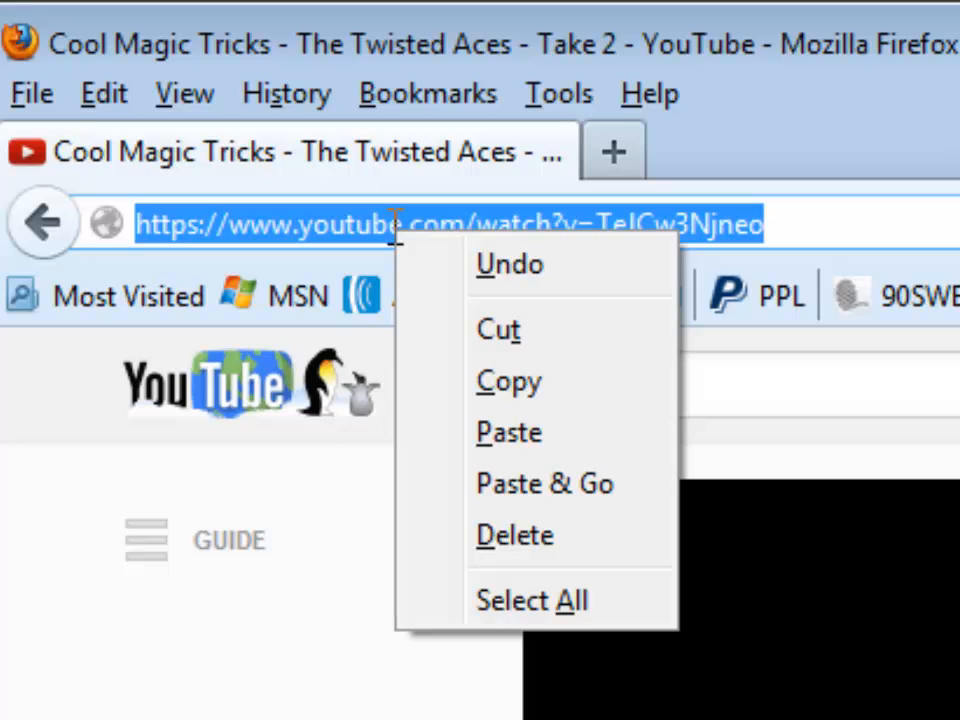
pyautogui.click(502, 380)
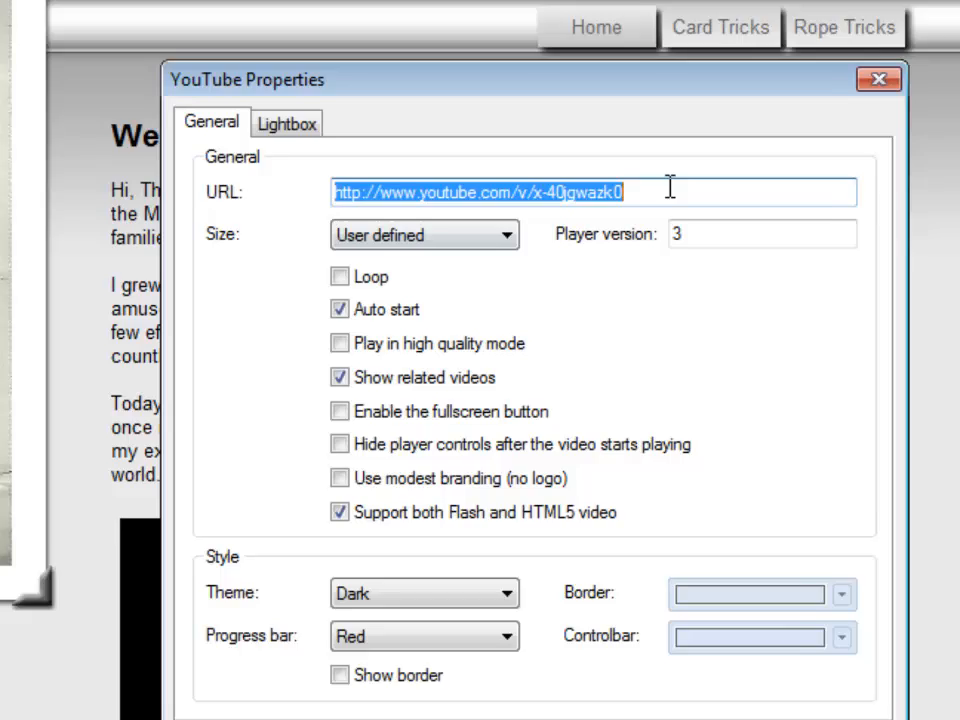
pyautogui.click(645, 192)
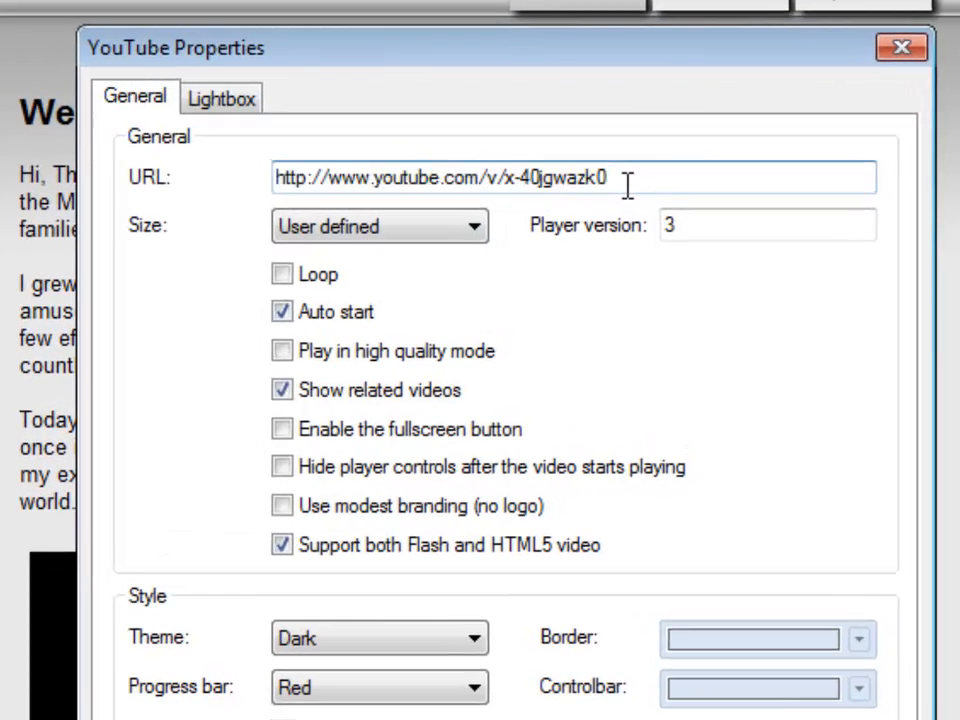
pyautogui.hotkey('ctrl', 'a')
pyautogui.press('Delete')
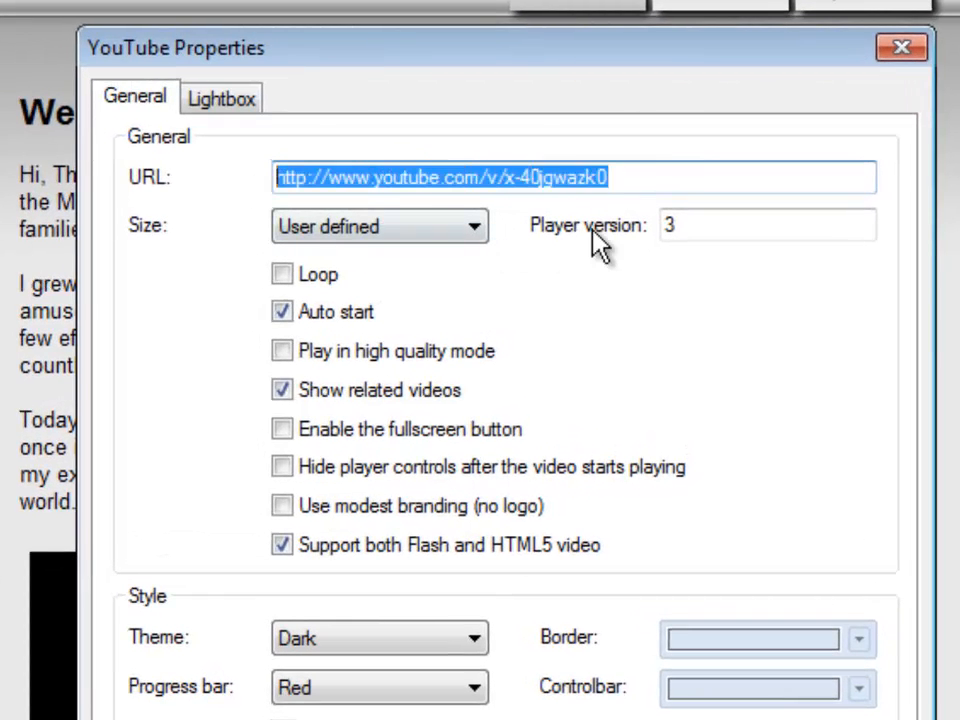
pyautogui.hotkey('ctrl', 'v')
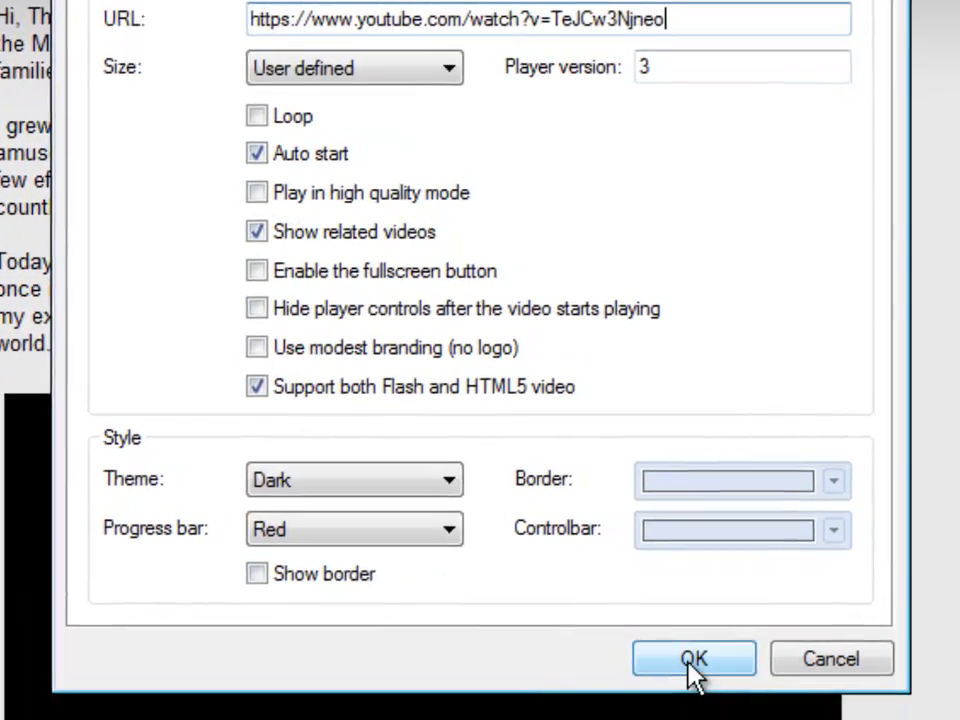
pyautogui.click(692, 658)
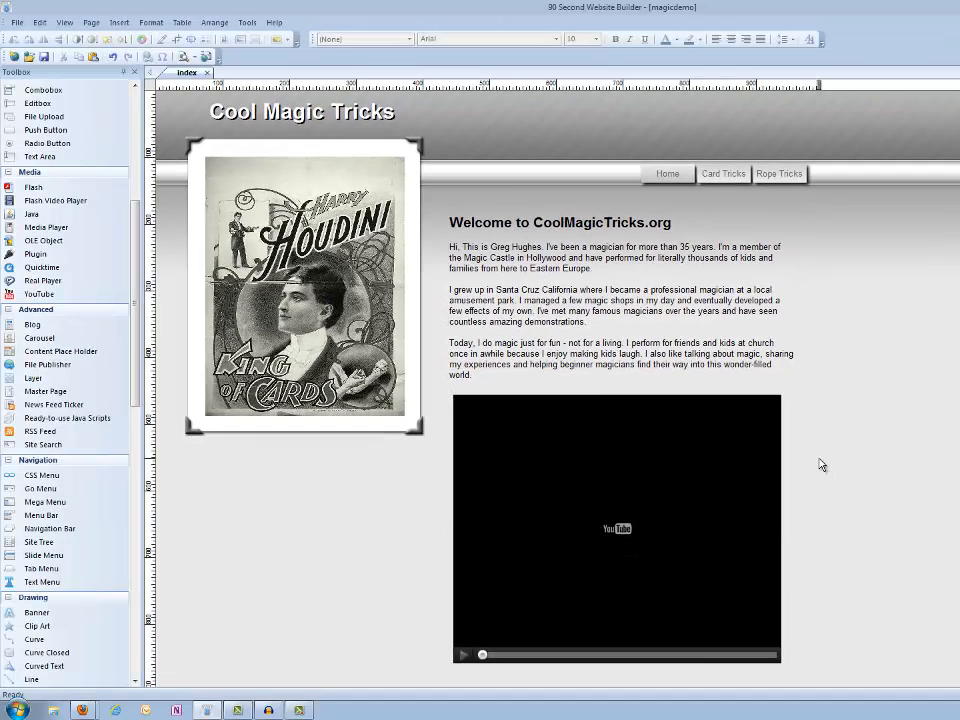
# Step: Preview the page in the browser and pause the embedded video
pyautogui.press('F5')
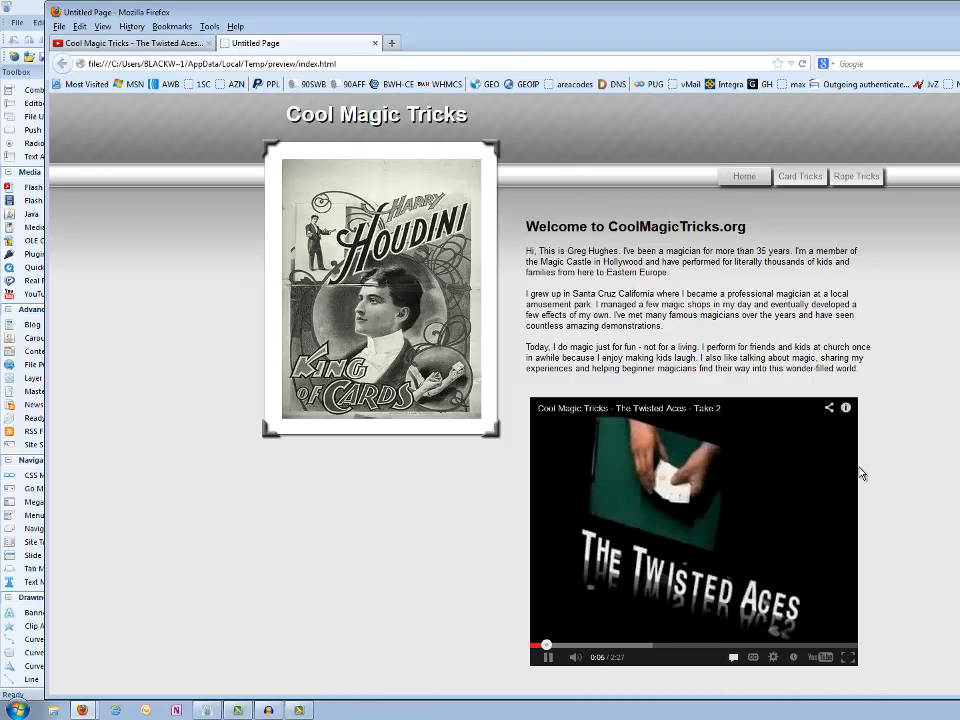
pyautogui.click(548, 657)
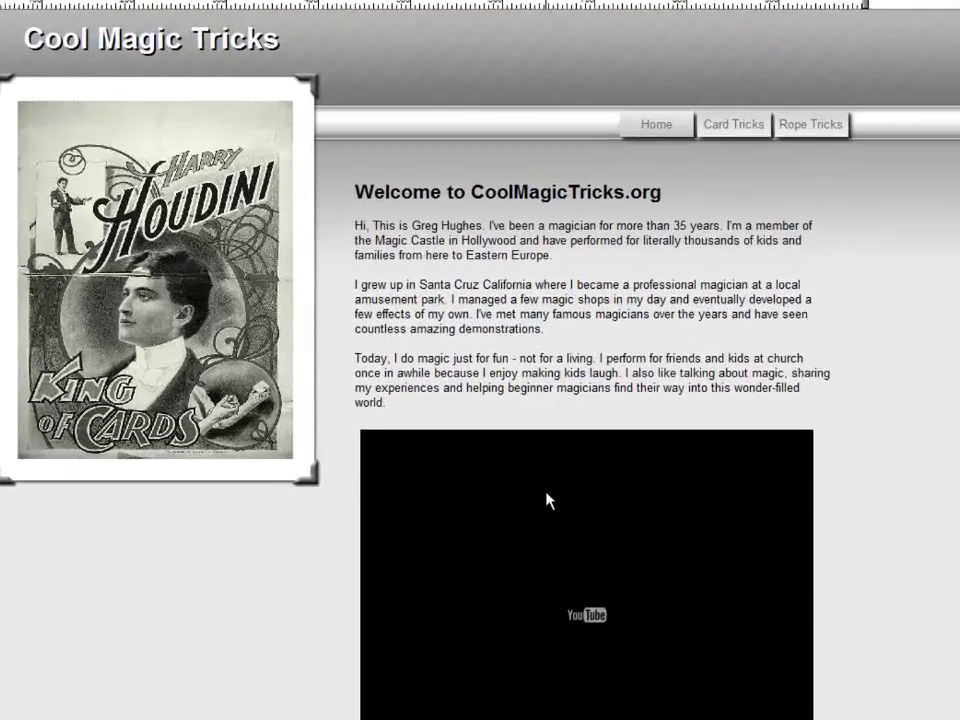
# Step: Open the YouTube object's properties again, switch to Firefox and copy the short share link from the video's YouTube page
pyautogui.doubleClick(546, 500)
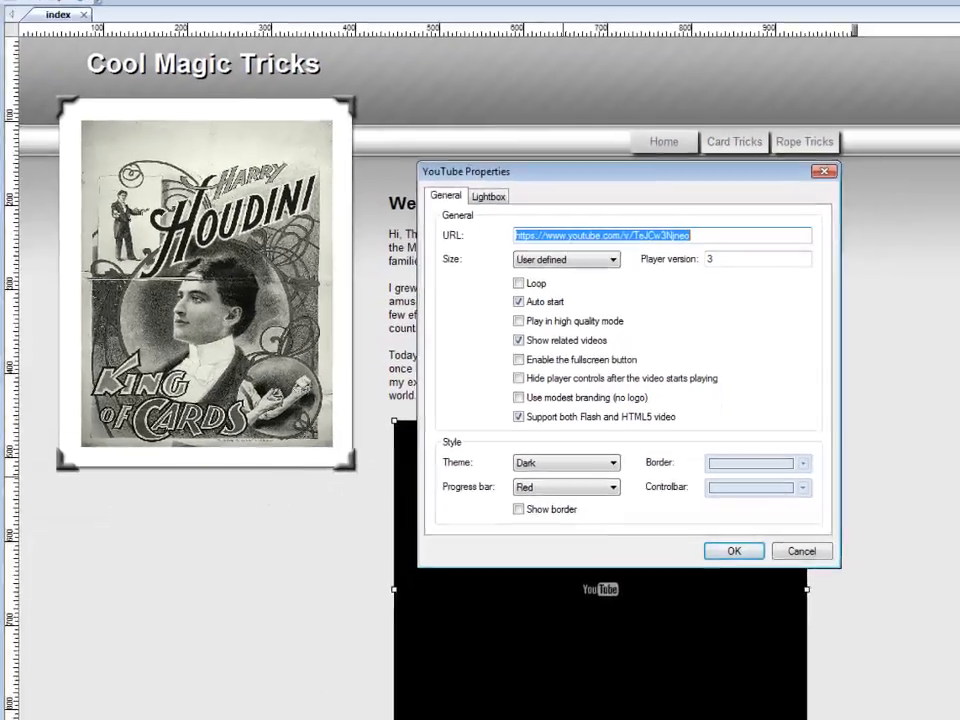
pyautogui.moveTo(86, 716)
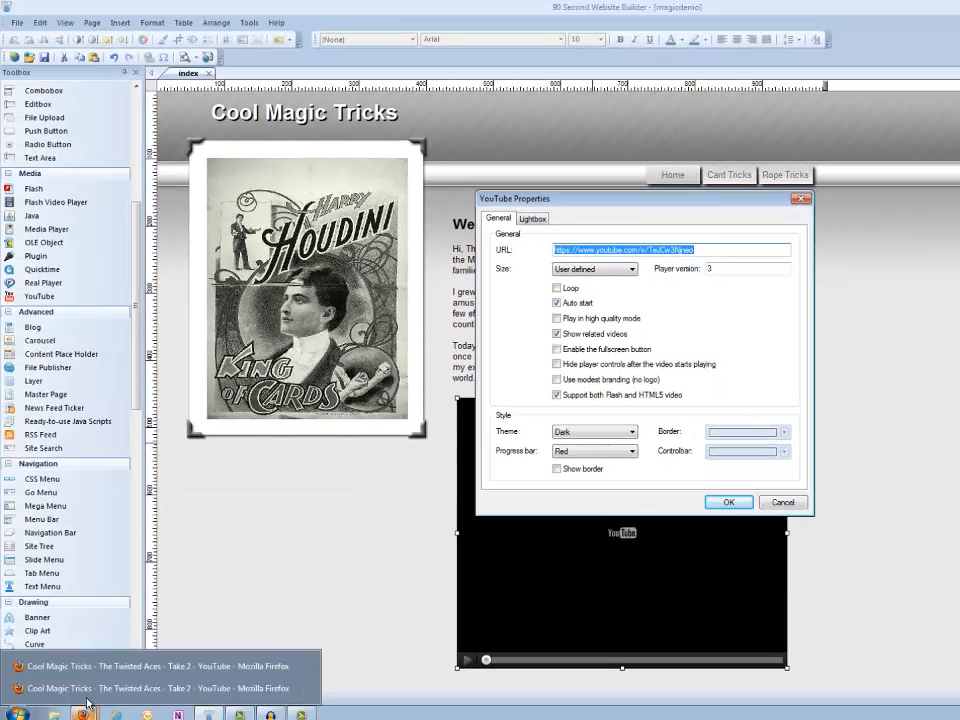
pyautogui.click(110, 688)
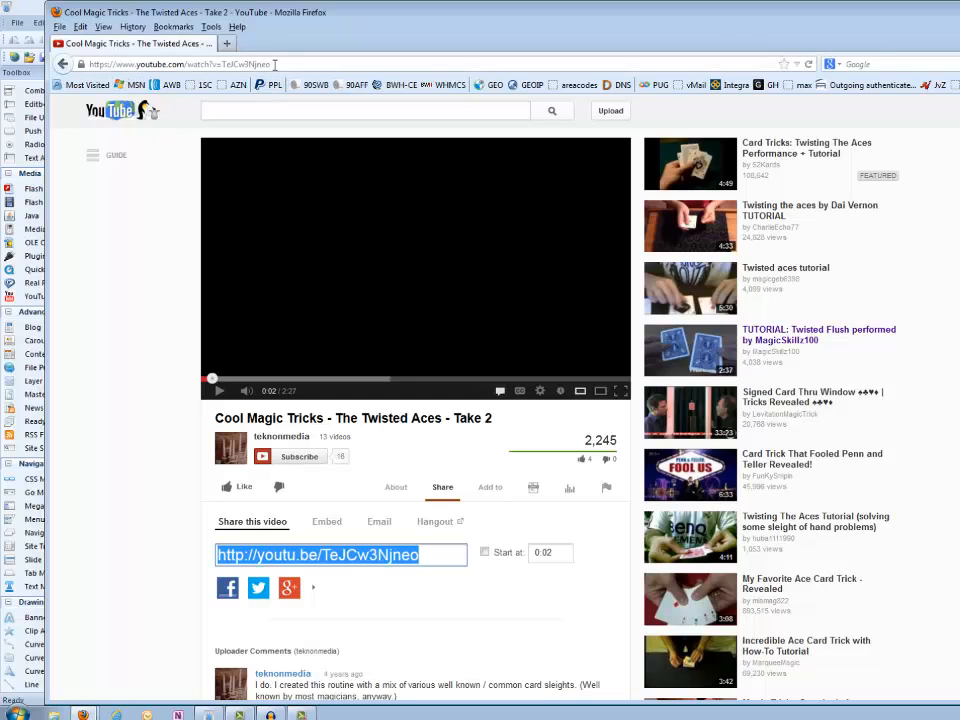
pyautogui.click(445, 490)
pyautogui.click(397, 489)
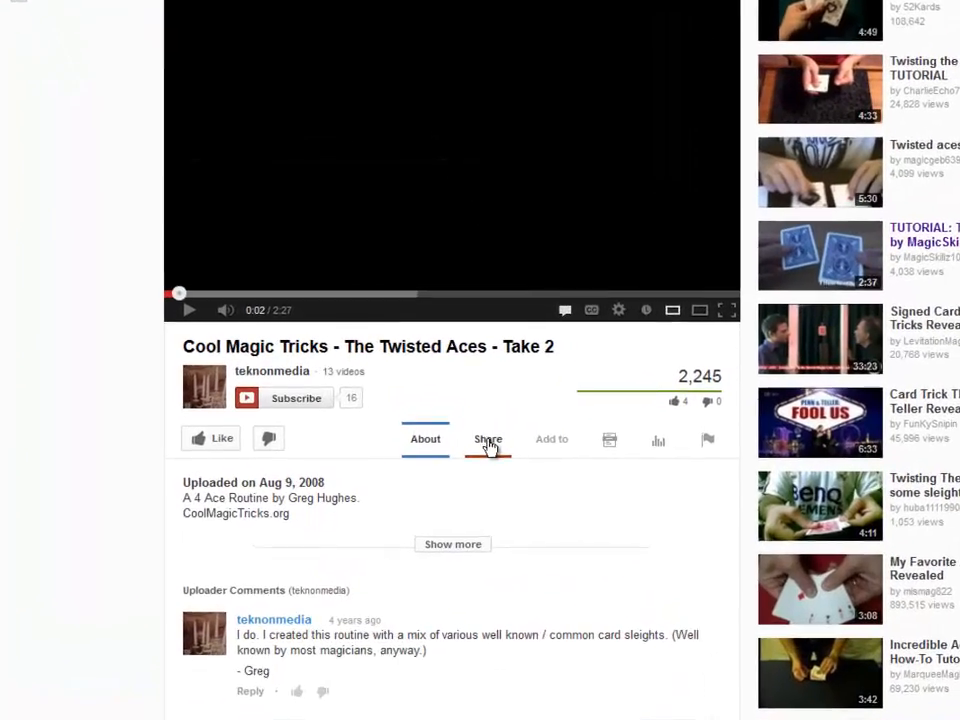
pyautogui.click(450, 484)
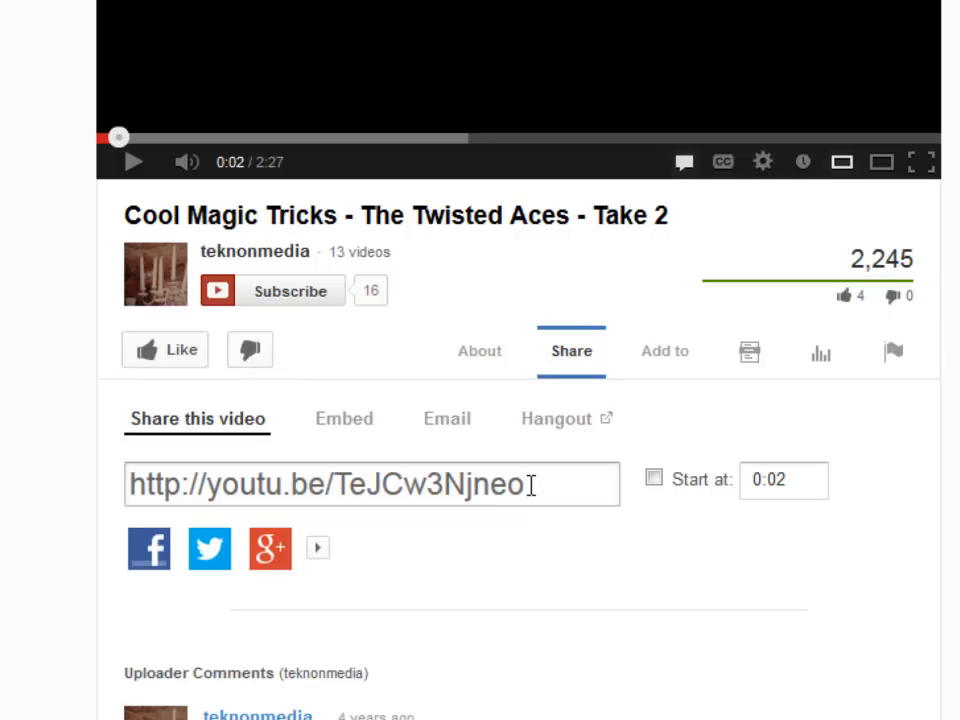
pyautogui.moveTo(531, 485); pyautogui.dragTo(128, 485)
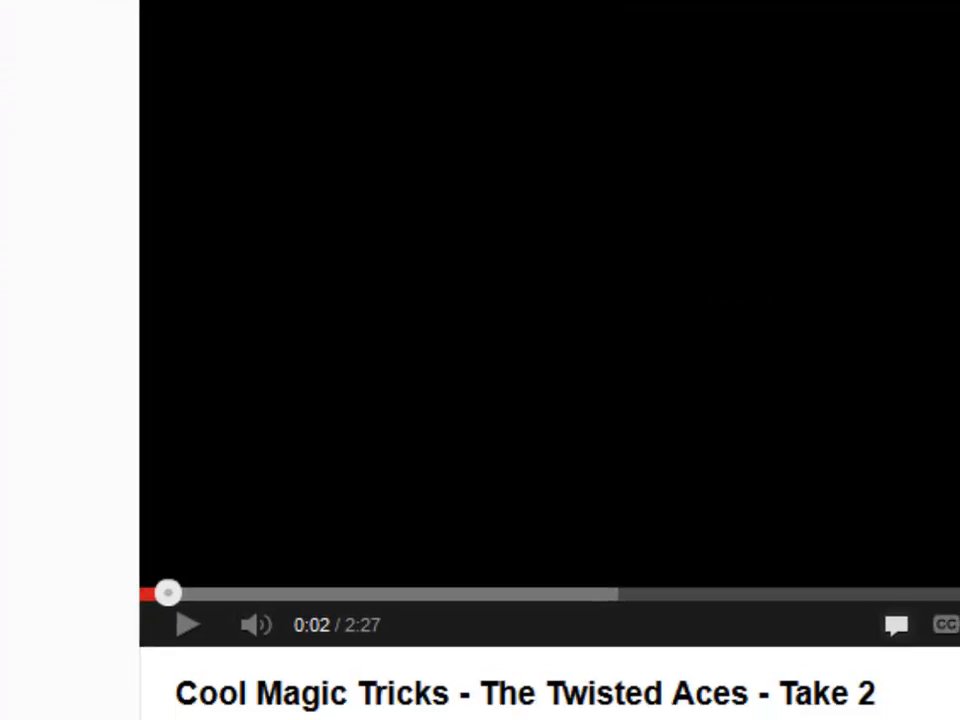
pyautogui.rightClick(488, 716)
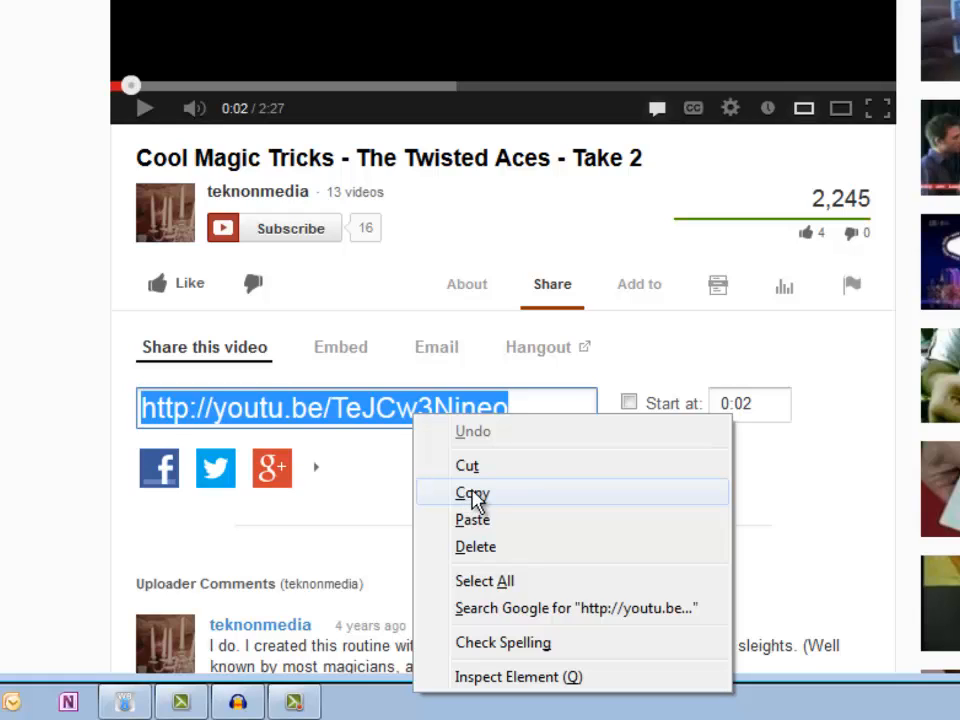
pyautogui.click(474, 500)
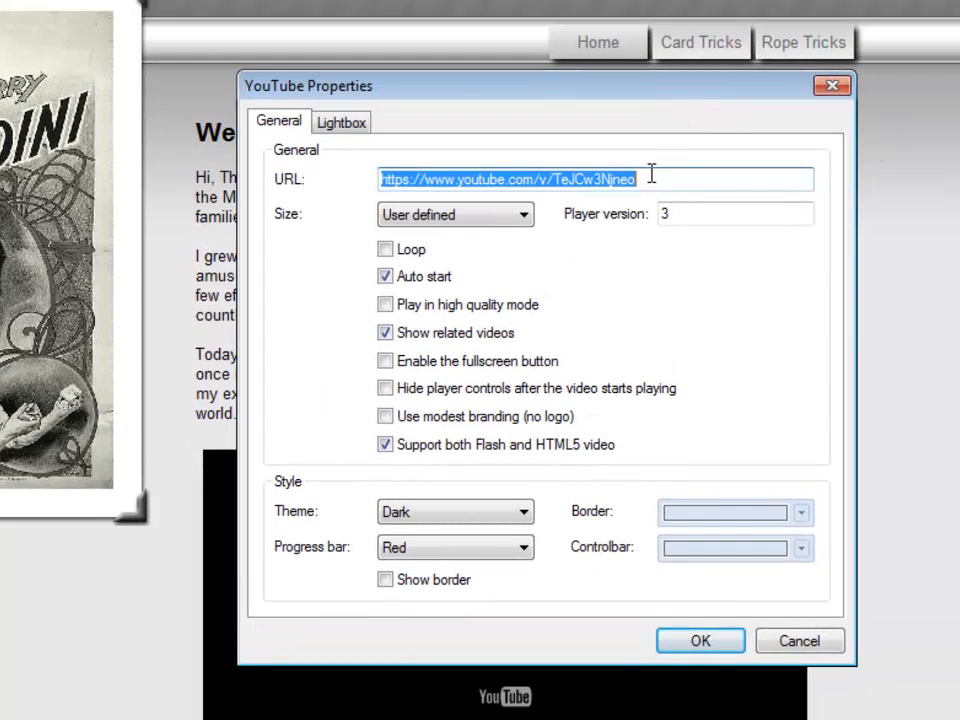
pyautogui.moveTo(651, 175); pyautogui.dragTo(364, 176)
pyautogui.rightClick(411, 178)
pyautogui.click(468, 288)
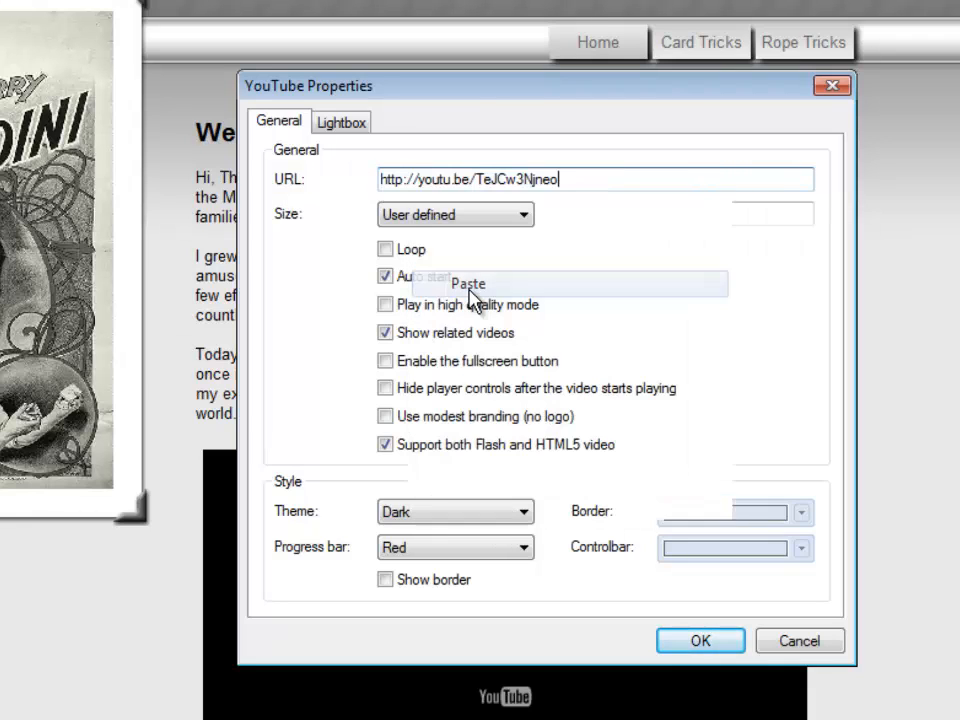
pyautogui.click(686, 640)
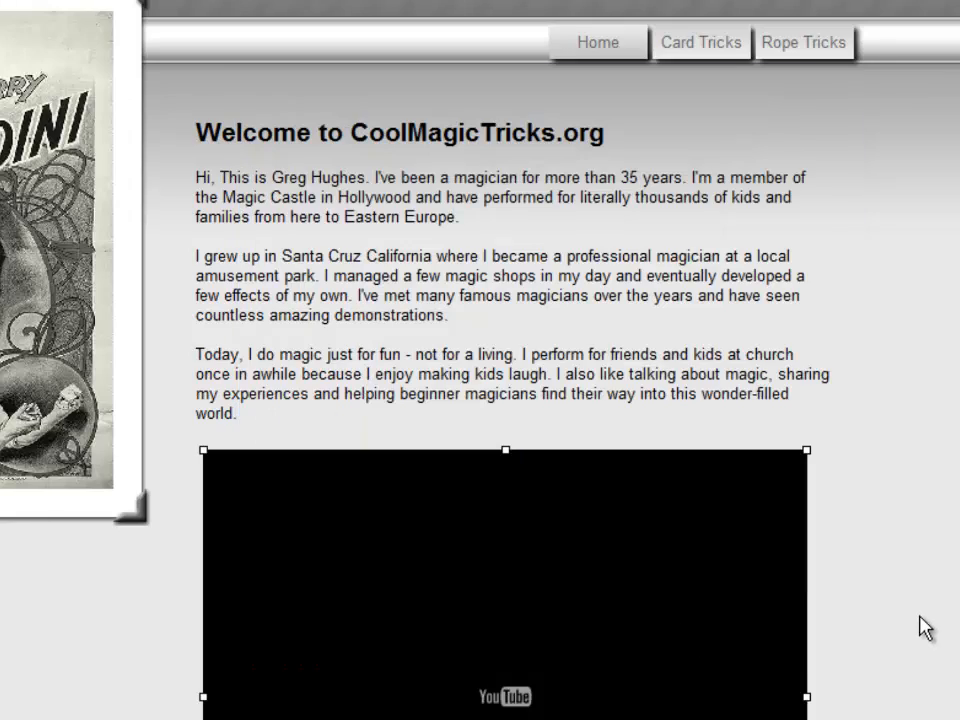
# Step: Preview the page with the short video link, pause the embedded video and close the preview
pyautogui.press('F5')
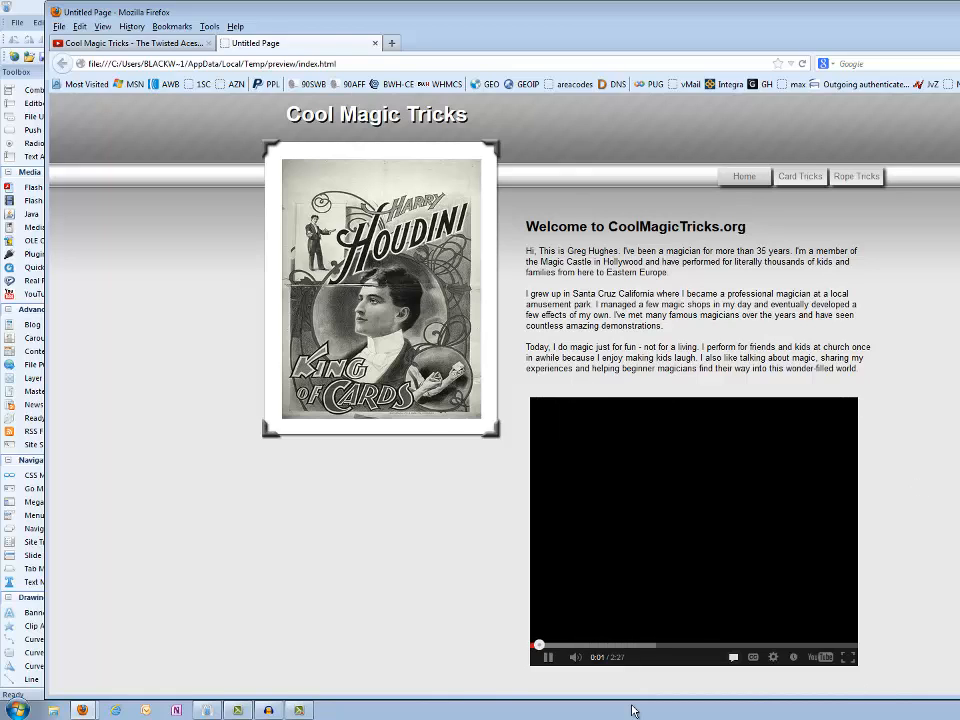
pyautogui.click(548, 657)
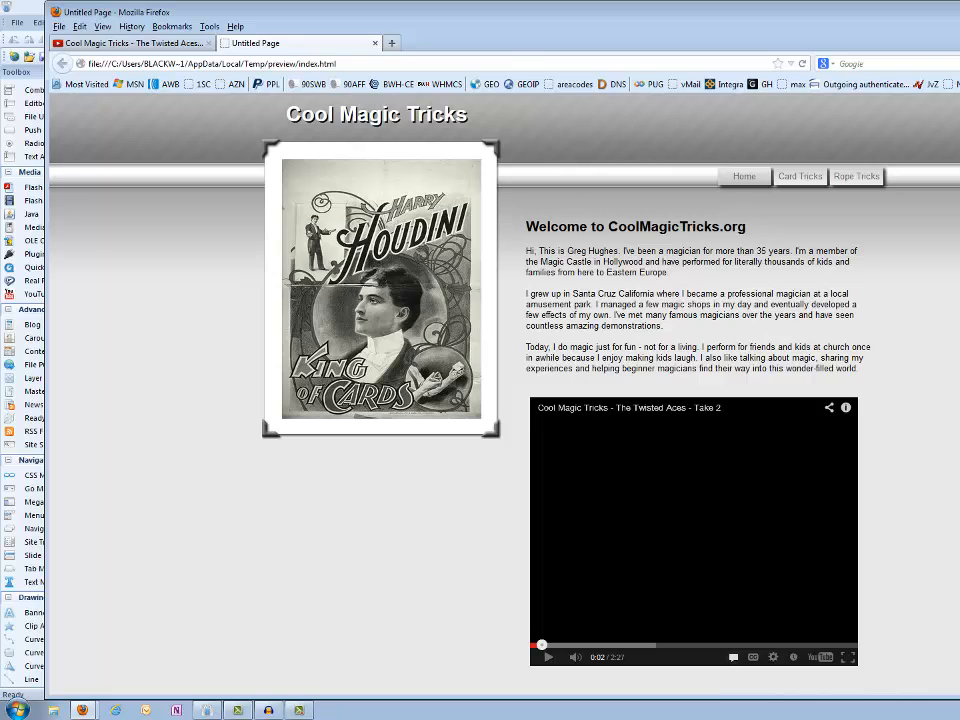
pyautogui.click(376, 44)
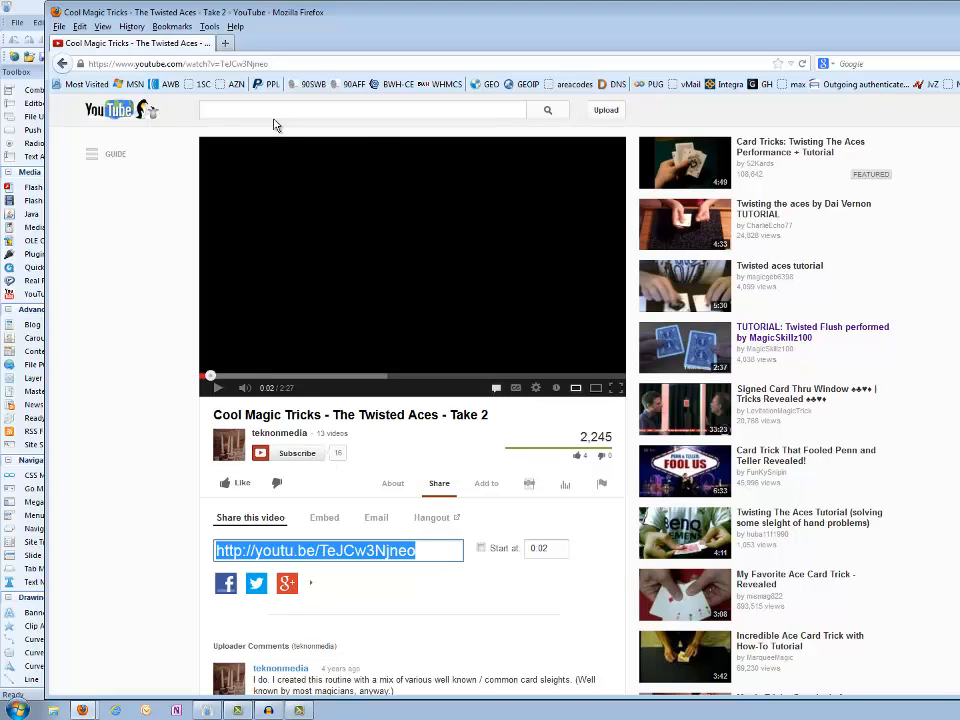
# Step: Open "Cool Magic Tricks - The Twisted Aces - Take 2" from the uploader's channel video list and pause it
pyautogui.click(219, 113)
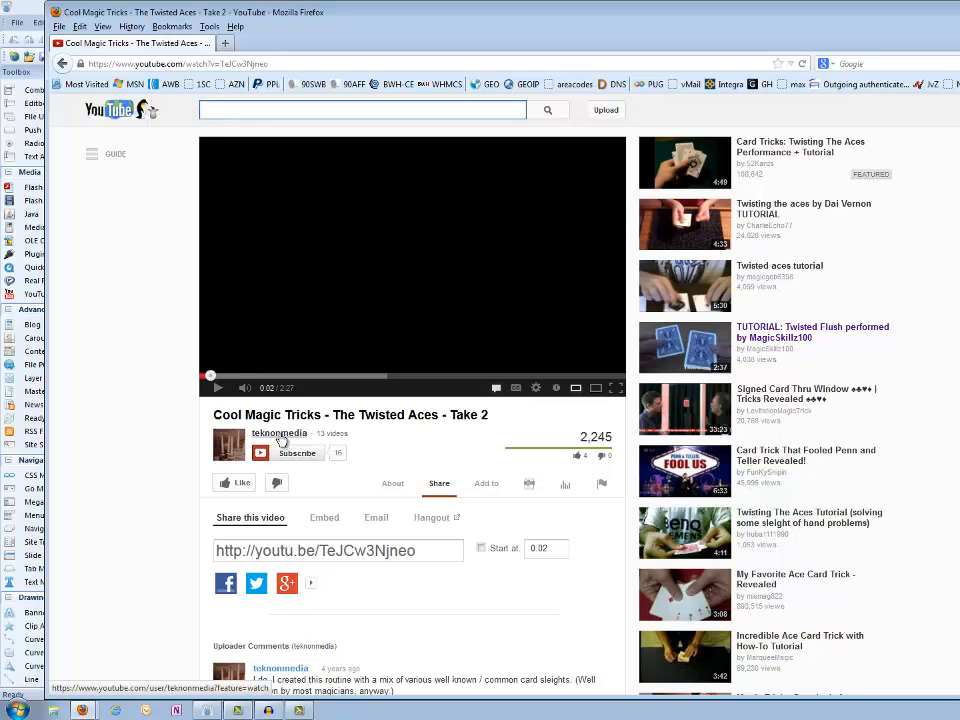
pyautogui.click(280, 436)
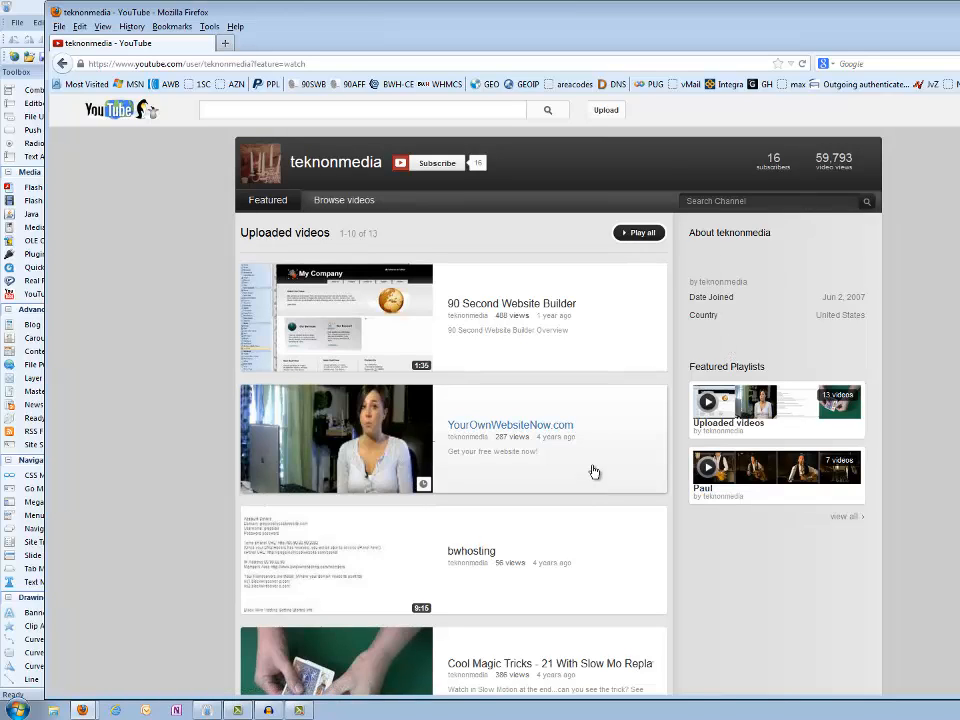
pyautogui.scroll(-2, 592, 478)
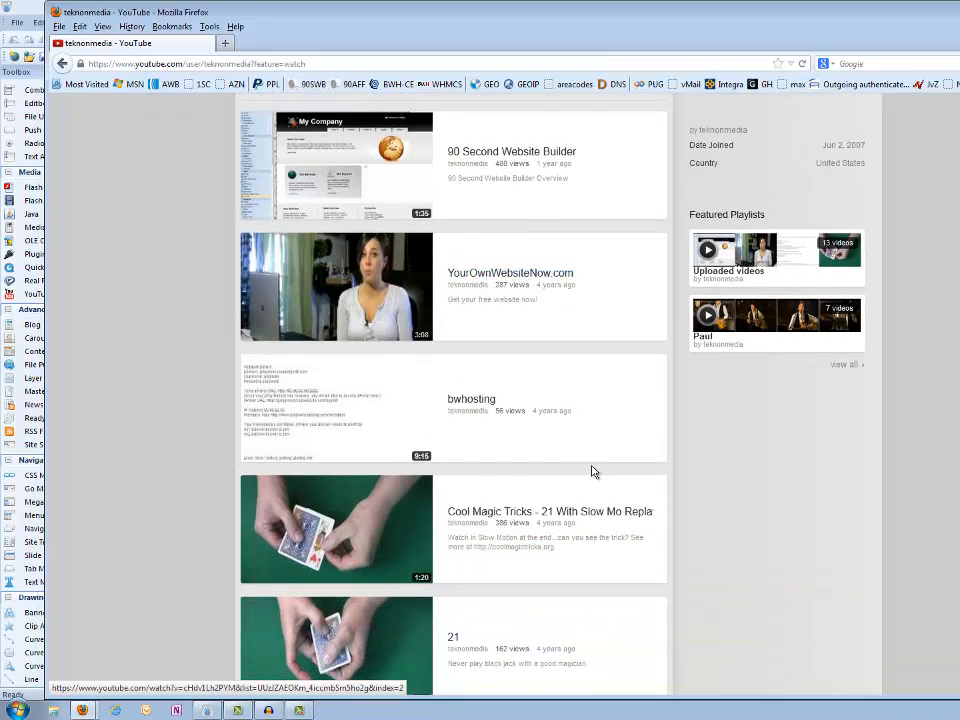
pyautogui.scroll(-4, 593, 472)
pyautogui.scroll(-2, 592, 424)
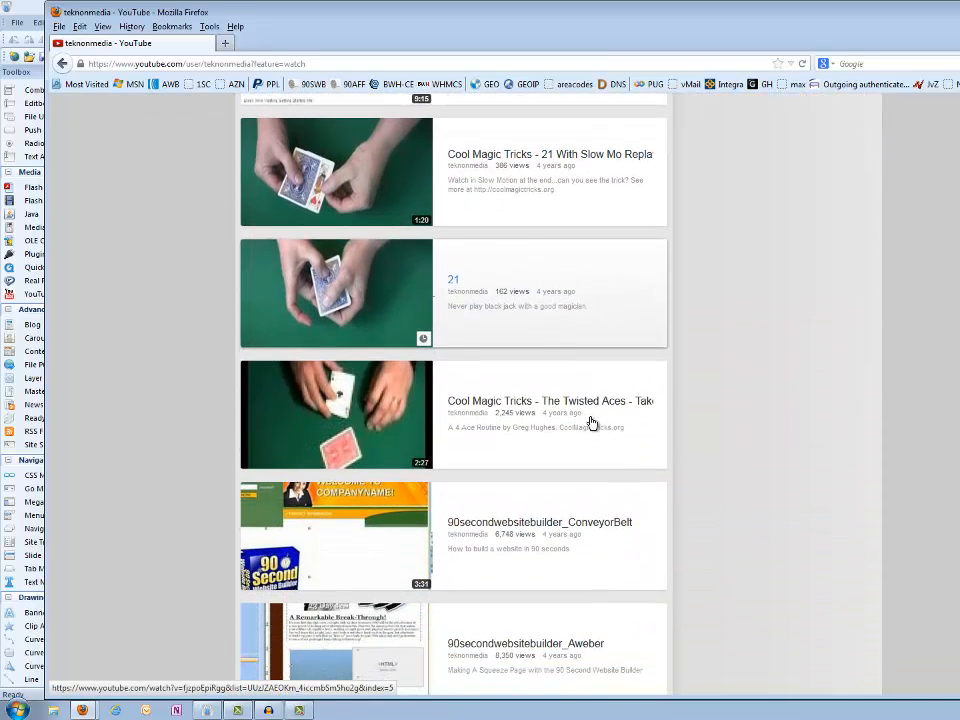
pyautogui.click(331, 392)
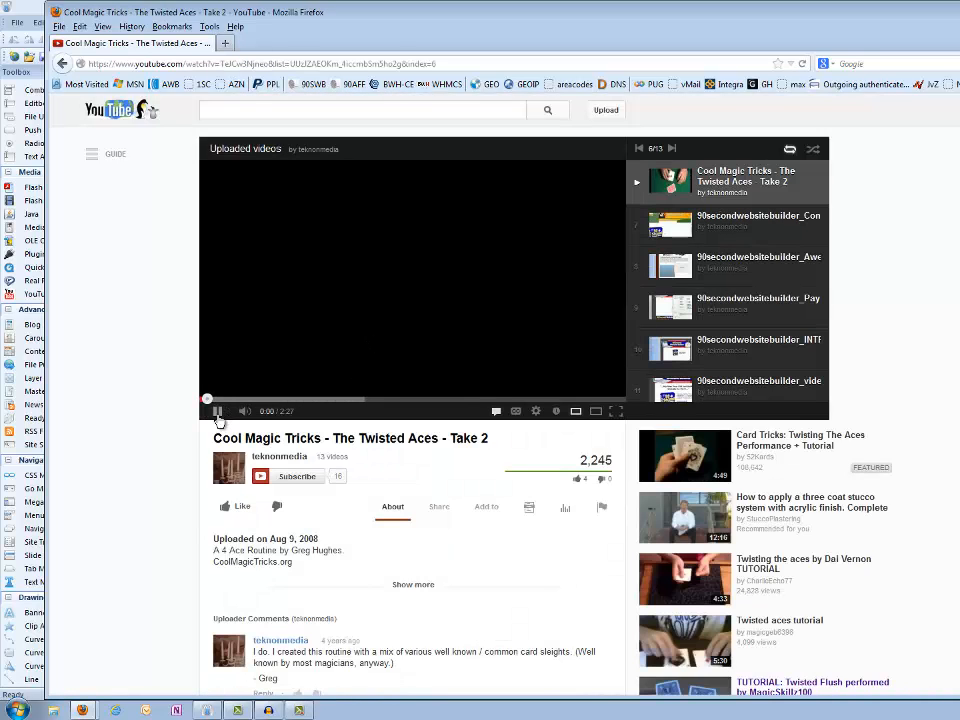
pyautogui.click(219, 413)
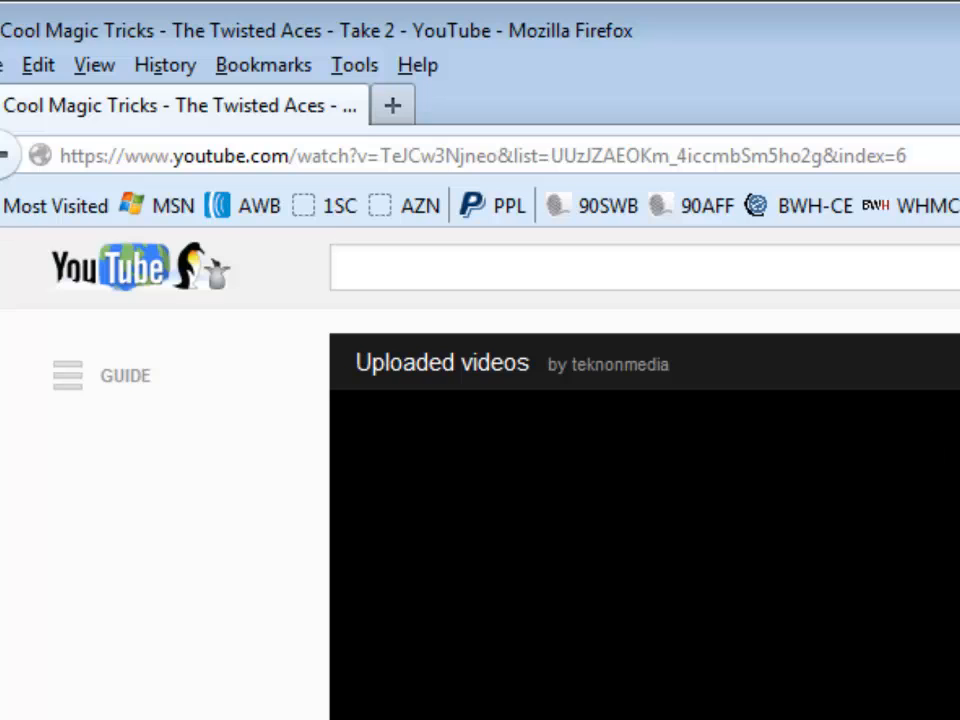
# Step: Examine the full web address of the video opened from the uploads list, including its playlist parameters
pyautogui.moveTo(922, 155); pyautogui.dragTo(17, 158)
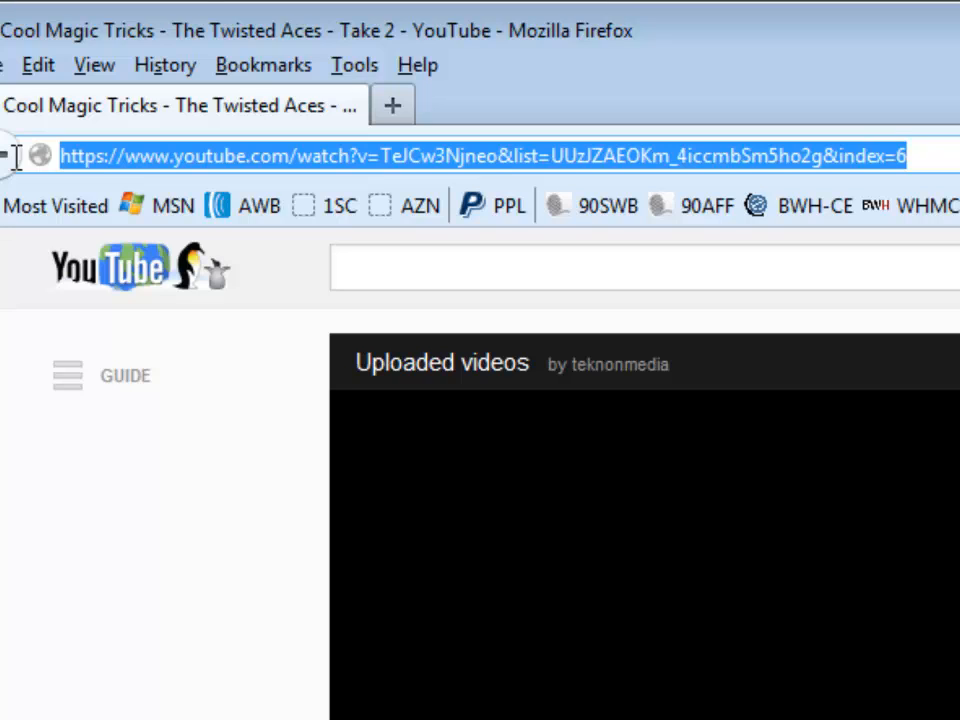
pyautogui.click(352, 163)
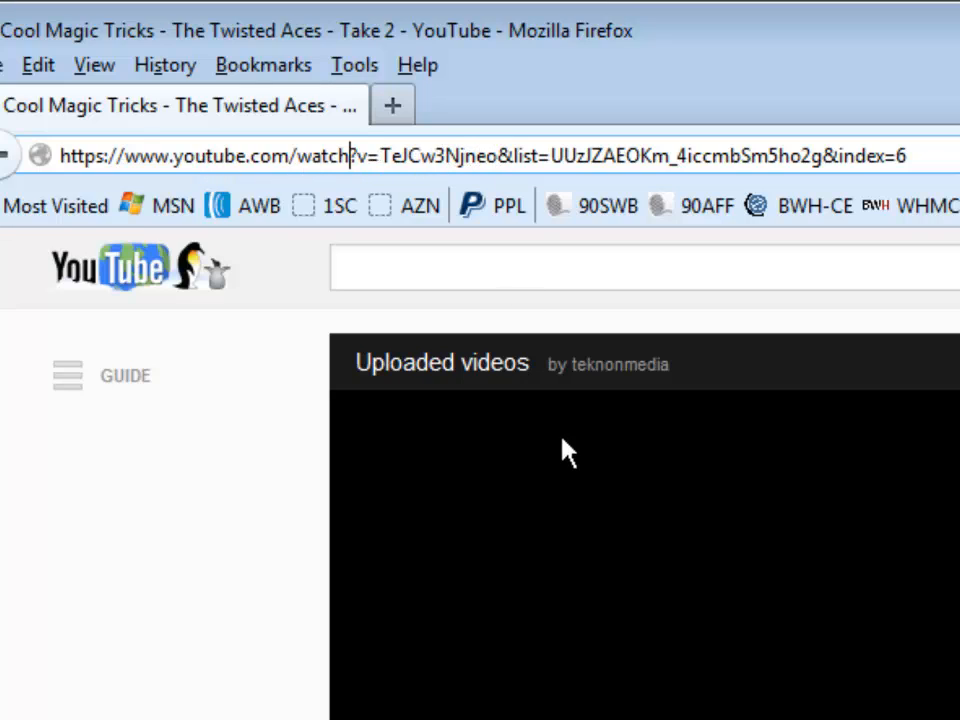
# Step: Examine which part of the page address identifies the video and which part holds the list and index parameters
pyautogui.moveTo(501, 163); pyautogui.dragTo(917, 156)
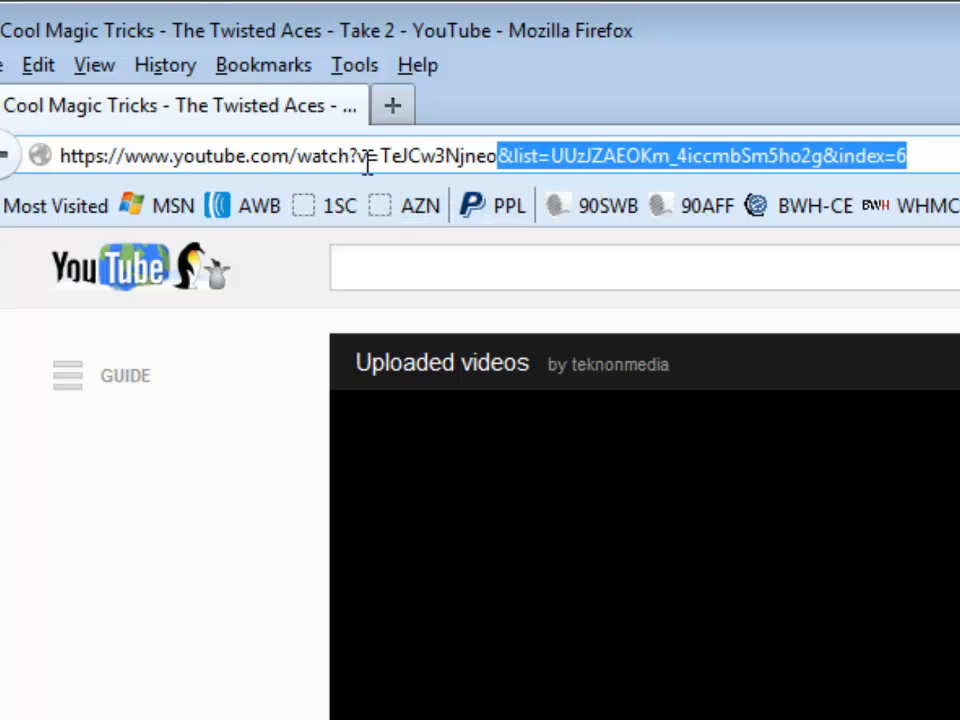
pyautogui.click(498, 157)
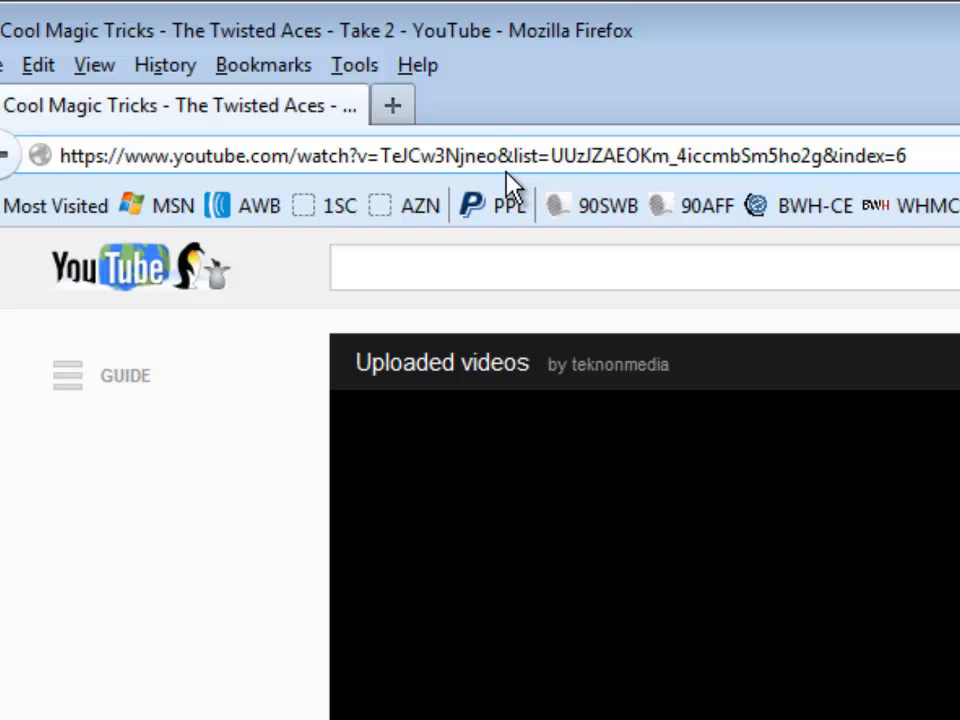
pyautogui.moveTo(502, 150); pyautogui.dragTo(930, 150)
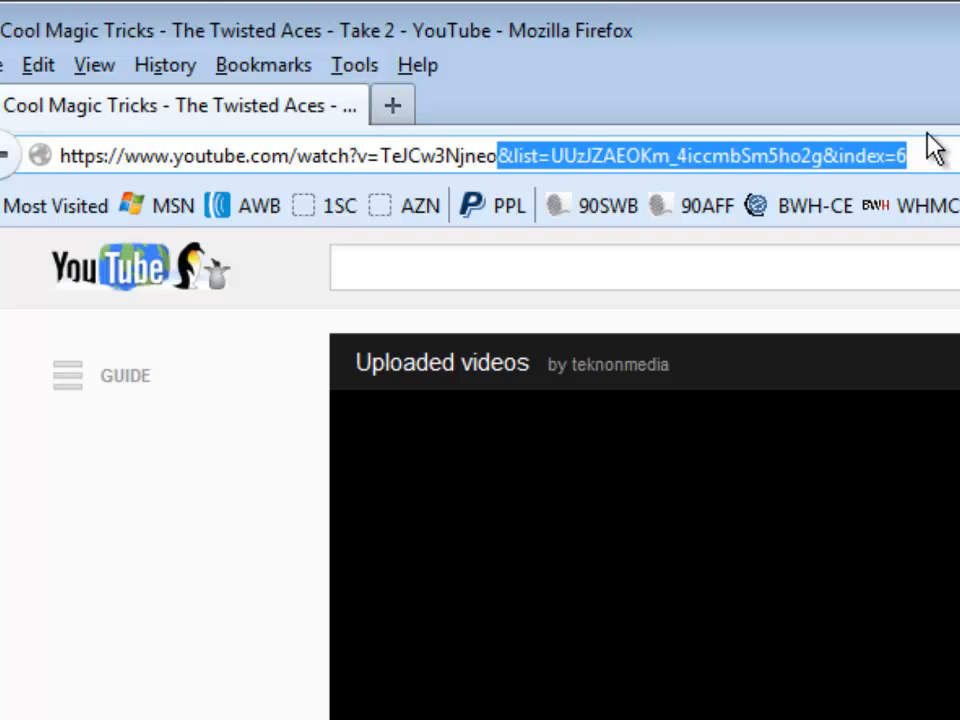
pyautogui.click(500, 152)
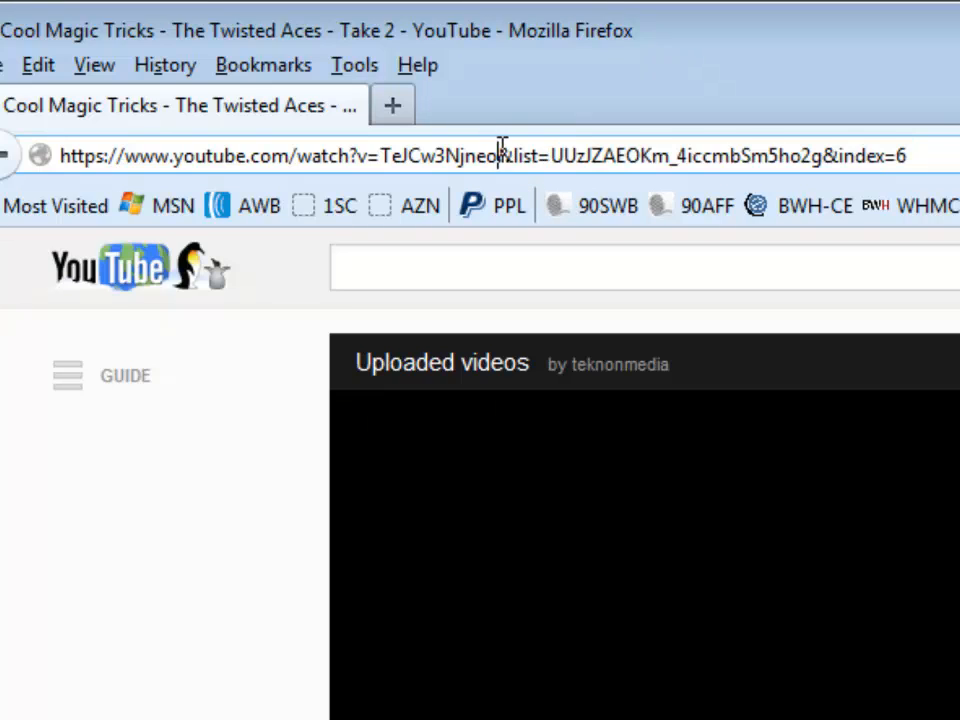
pyautogui.moveTo(500, 152); pyautogui.dragTo(57, 140)
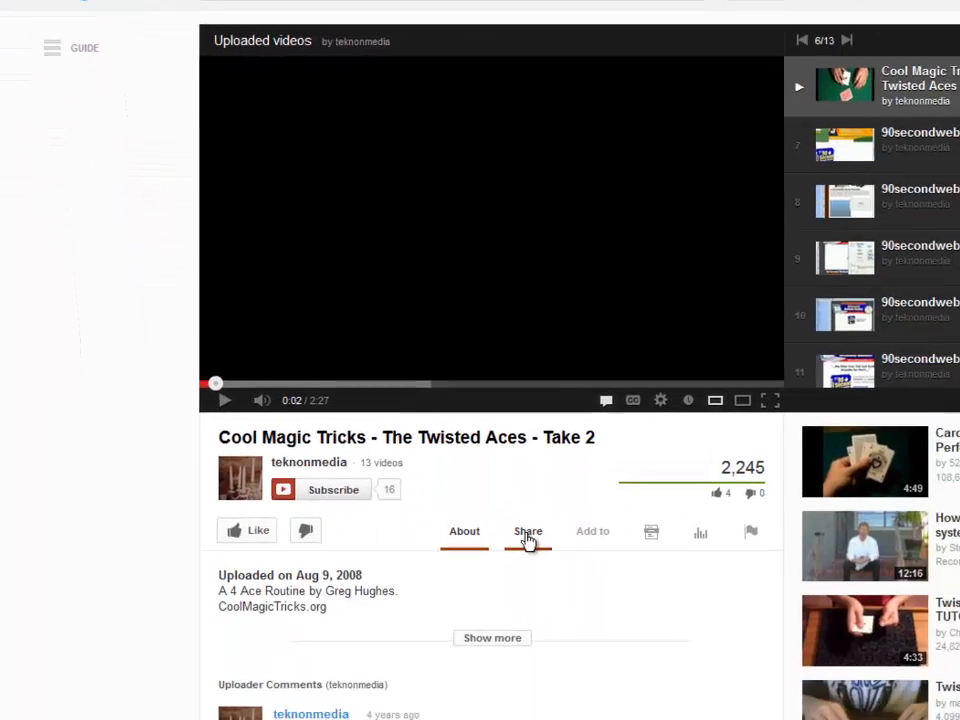
# Step: Open the video's Share options and compare the offered share link with the playlist parameters in the page address
pyautogui.click(528, 537)
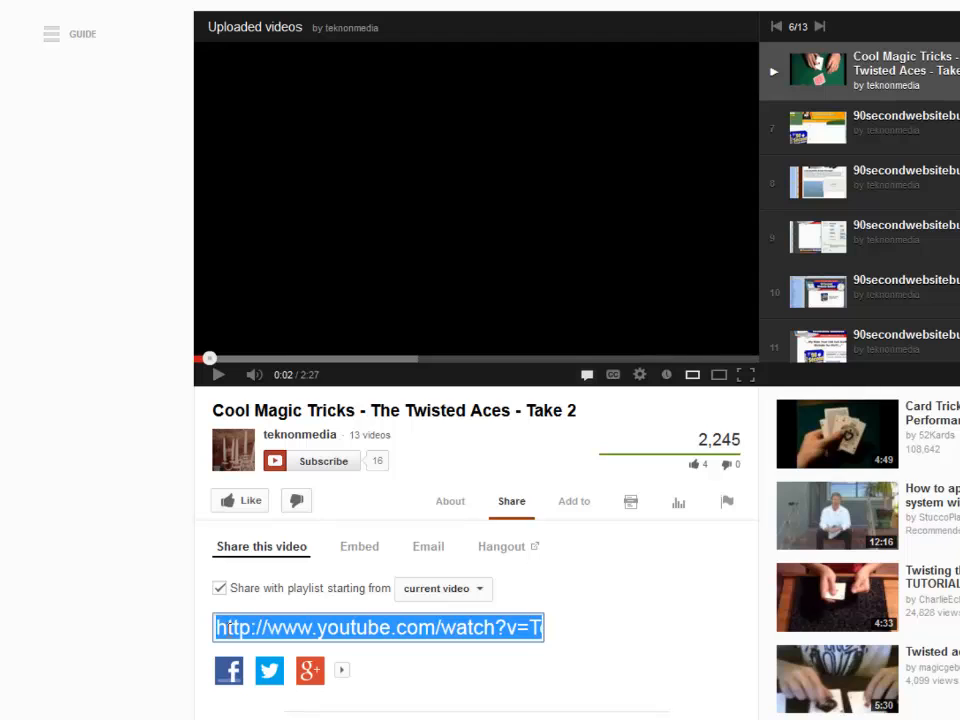
pyautogui.moveTo(216, 627); pyautogui.dragTo(557, 634)
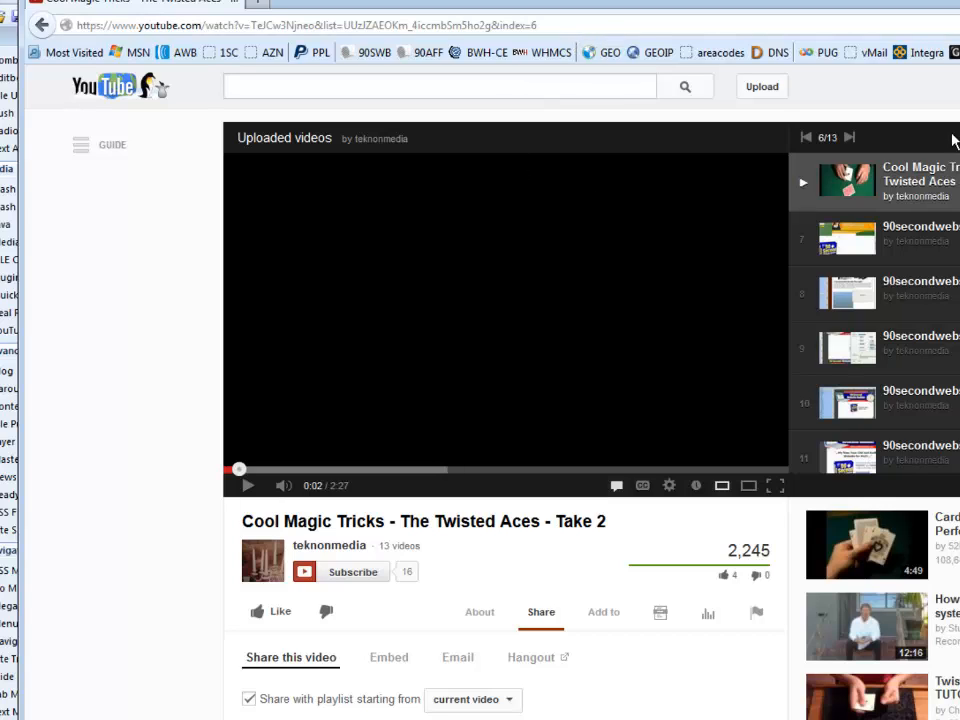
pyautogui.click(331, 26)
pyautogui.click(315, 25)
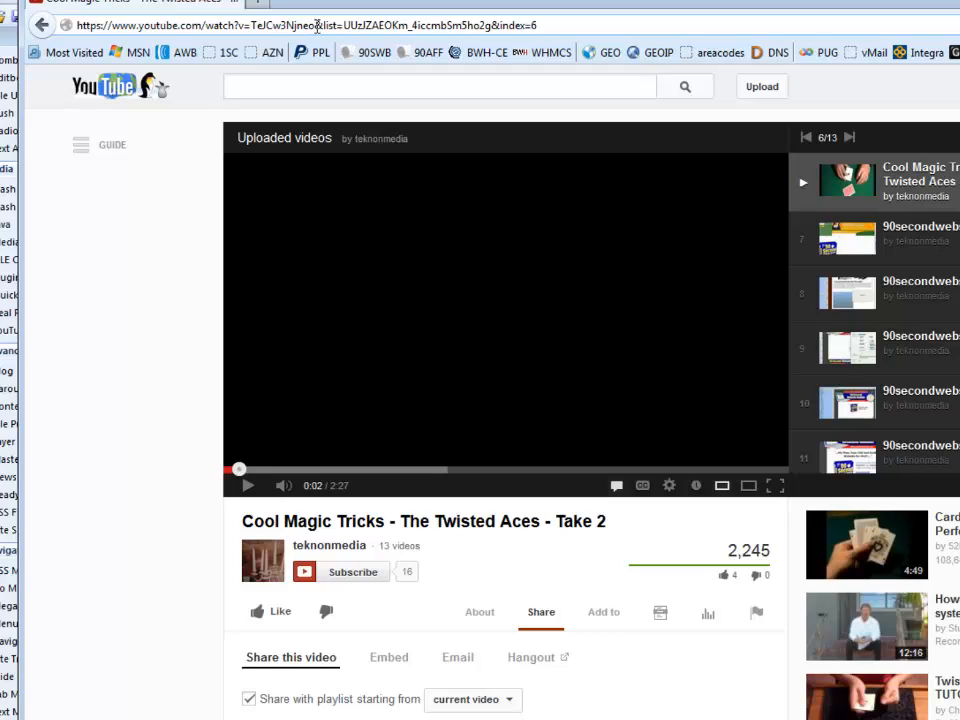
pyautogui.moveTo(339, 26); pyautogui.dragTo(564, 36)
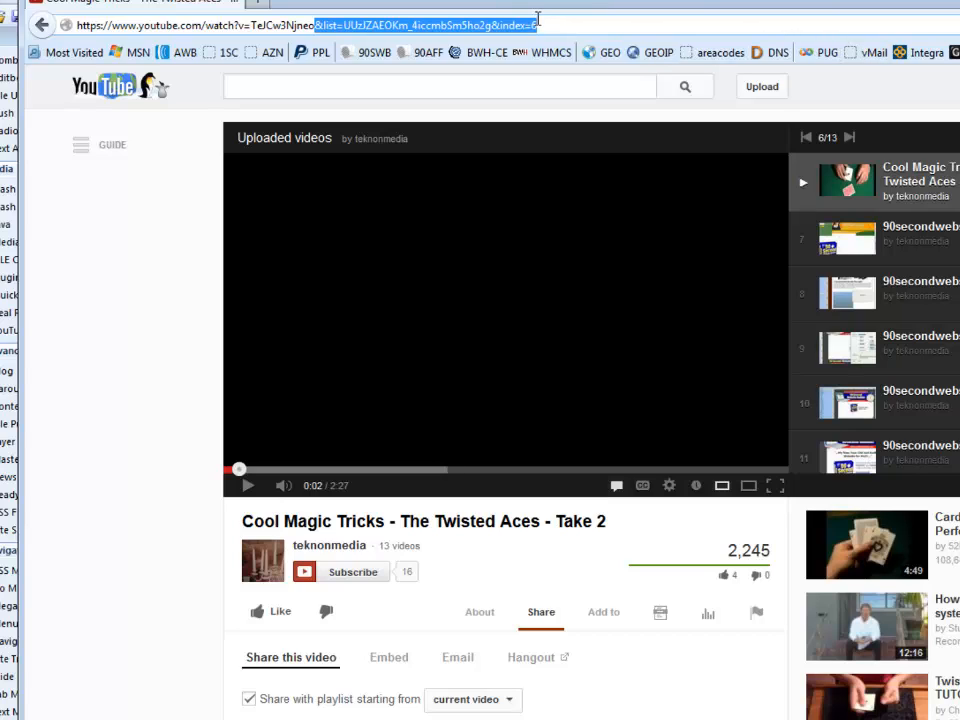
pyautogui.click(544, 24)
# Step: Copy the full video address including its list and index parameters and set it as the YouTube object's URL in 90 Second Website Builder
pyautogui.moveTo(544, 24); pyautogui.dragTo(43, 24)
pyautogui.hotkey('ctrl', 'c')
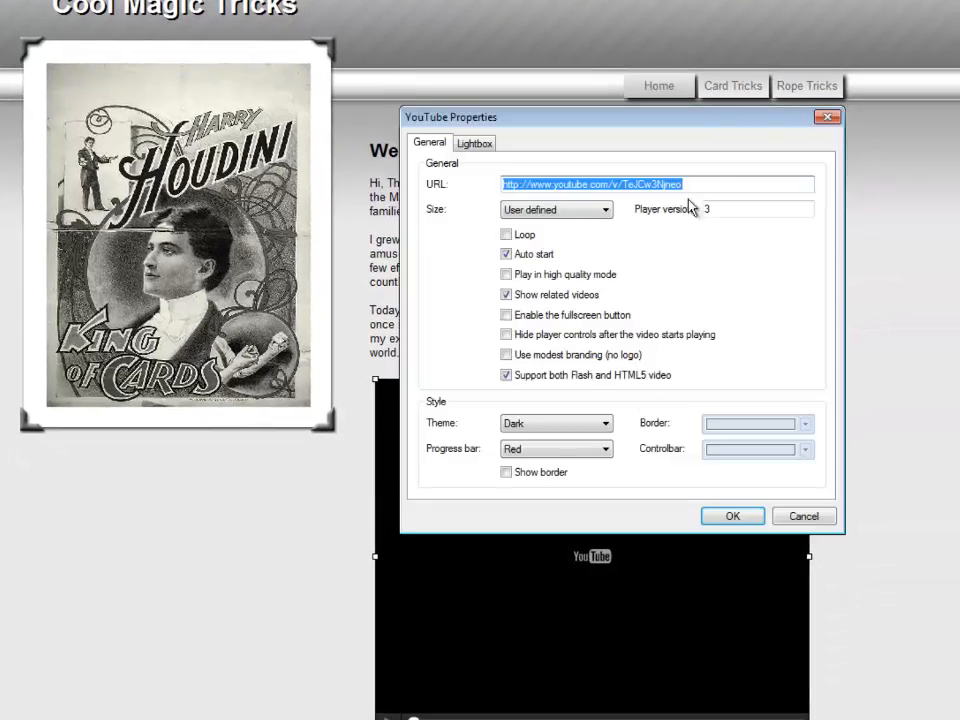
pyautogui.moveTo(696, 184); pyautogui.dragTo(479, 186)
pyautogui.hotkey('ctrl', 'v')
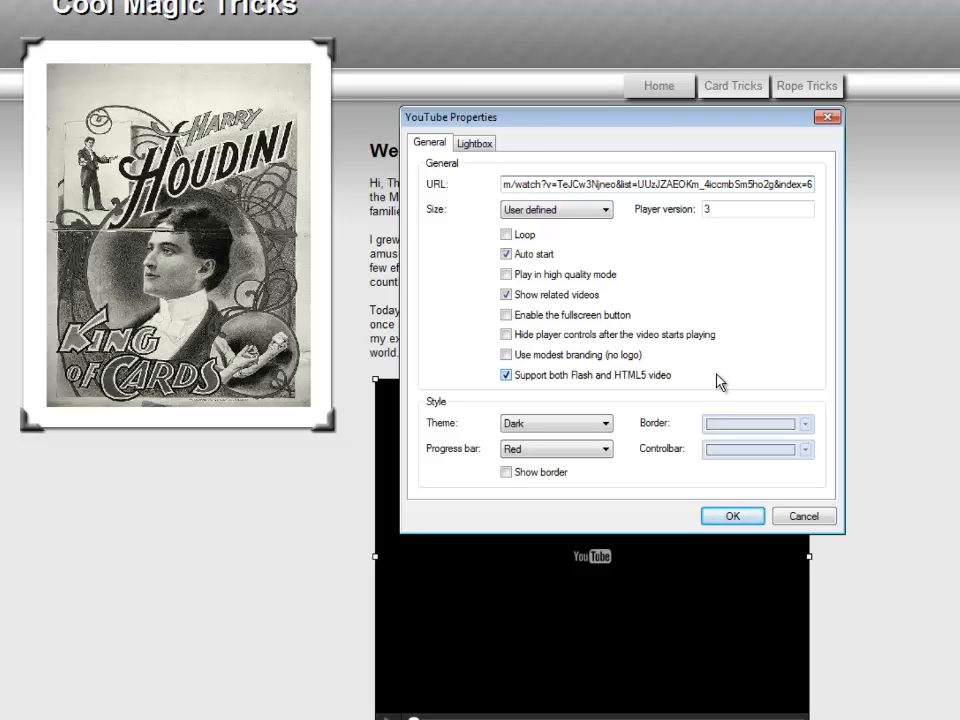
pyautogui.click(733, 517)
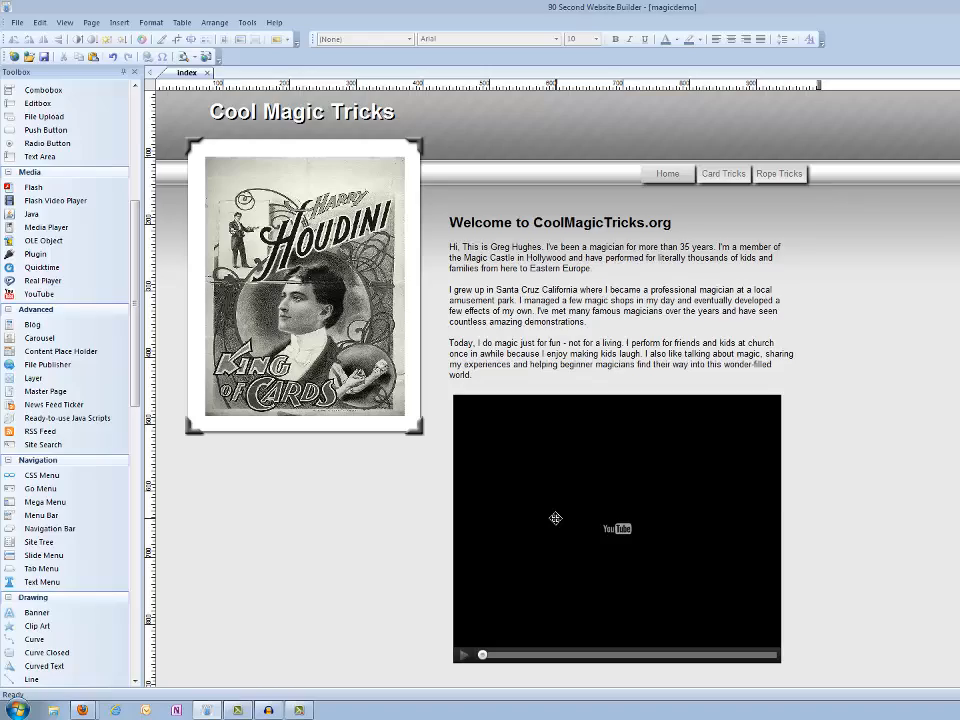
pyautogui.doubleClick(555, 519)
pyautogui.click(633, 247)
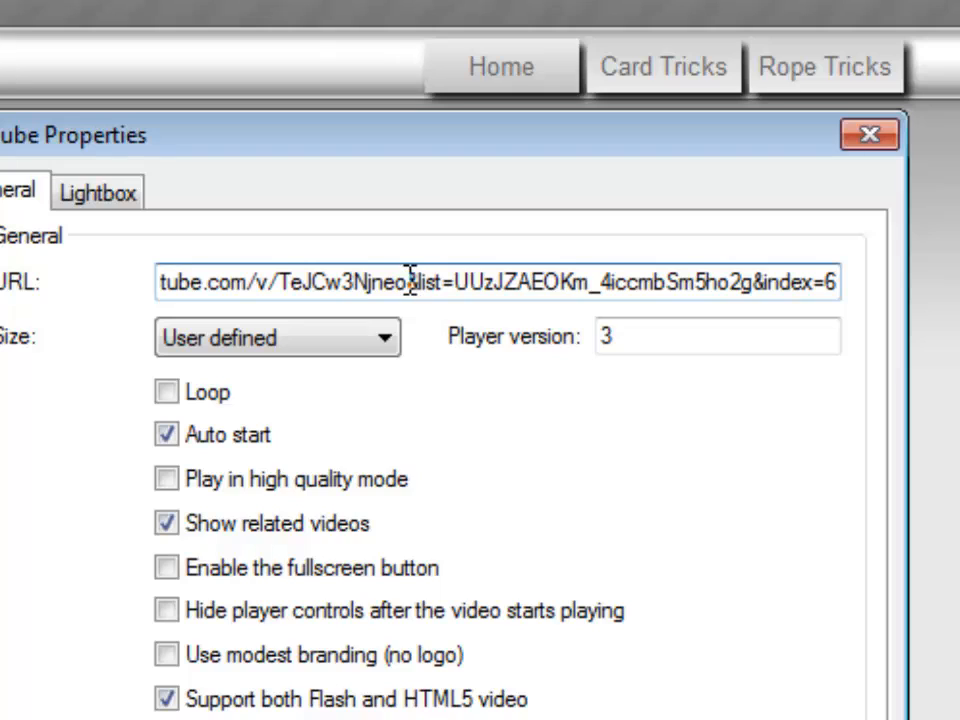
pyautogui.moveTo(412, 283); pyautogui.dragTo(866, 285)
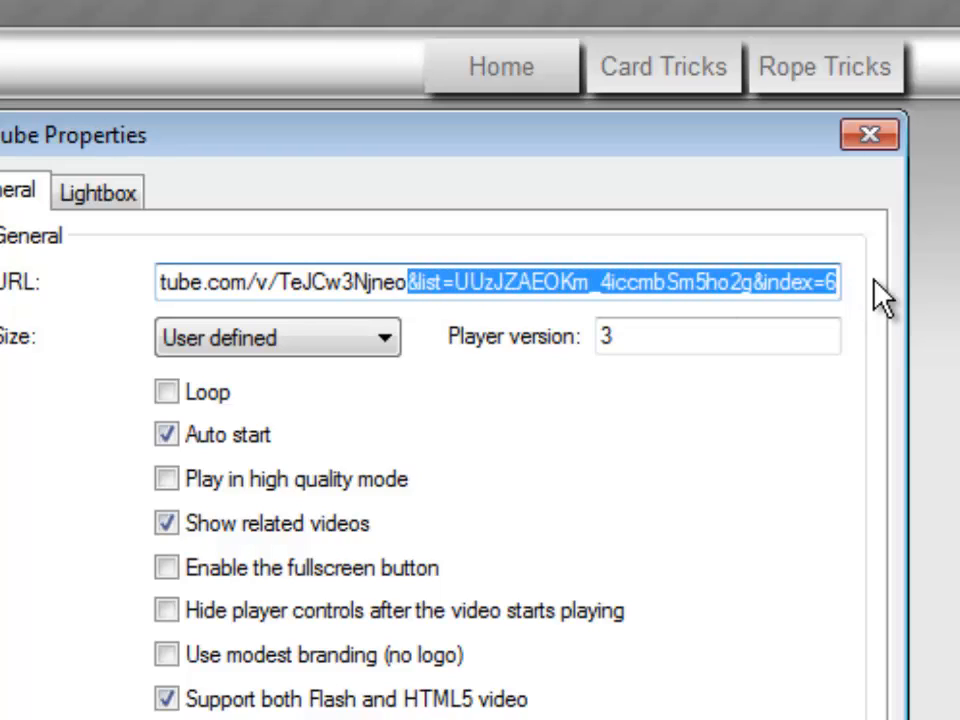
pyautogui.press('Delete')
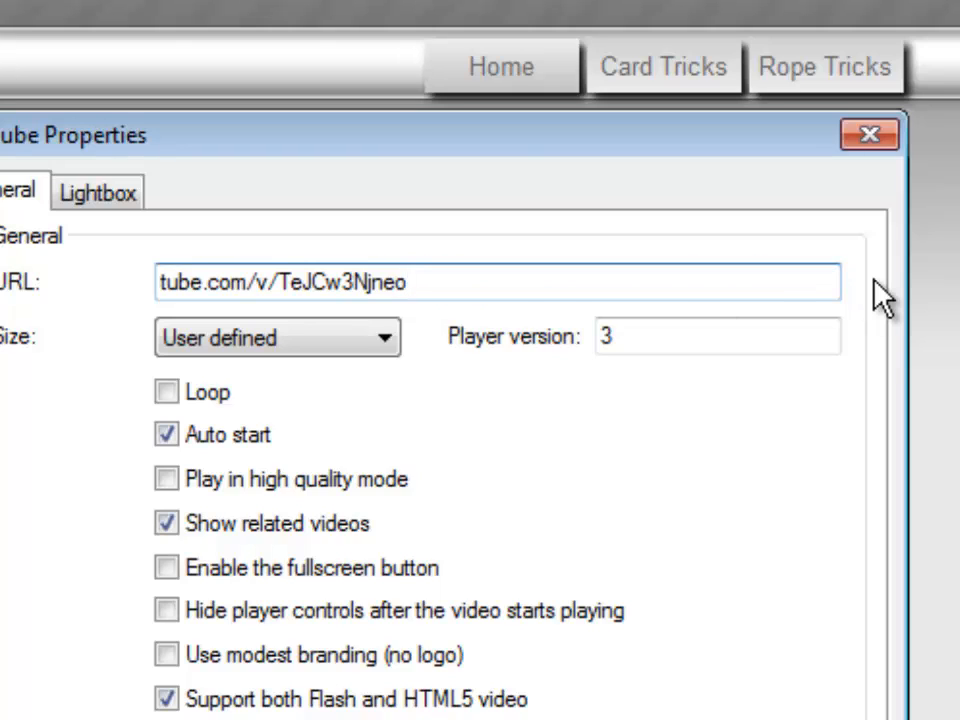
pyautogui.doubleClick(418, 282)
pyautogui.click(417, 283)
pyautogui.moveTo(418, 283); pyautogui.dragTo(107, 285)
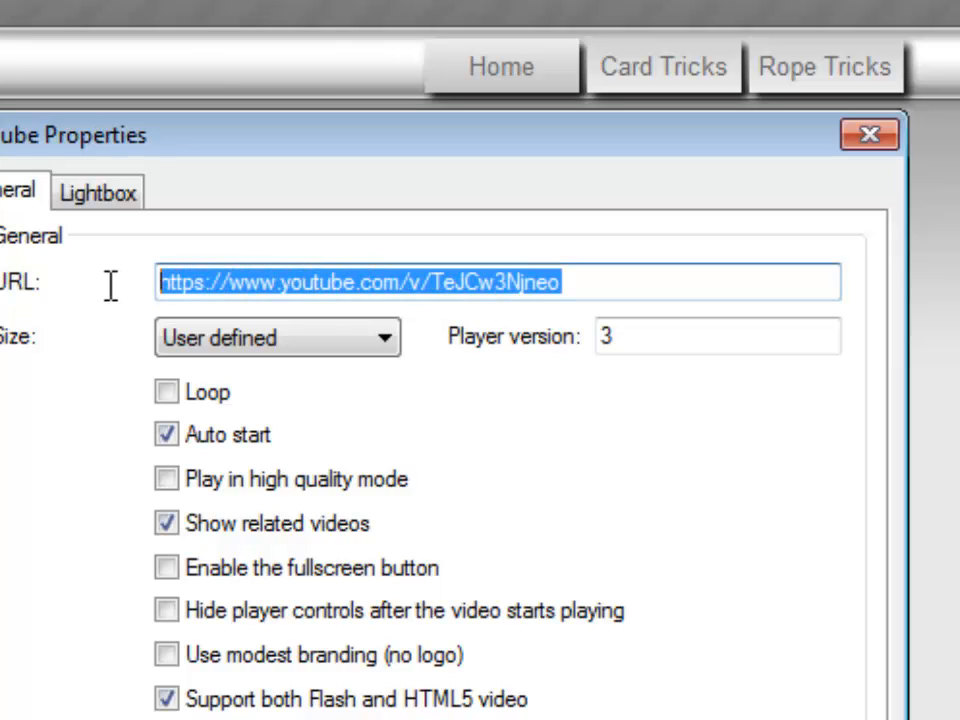
pyautogui.click(430, 286)
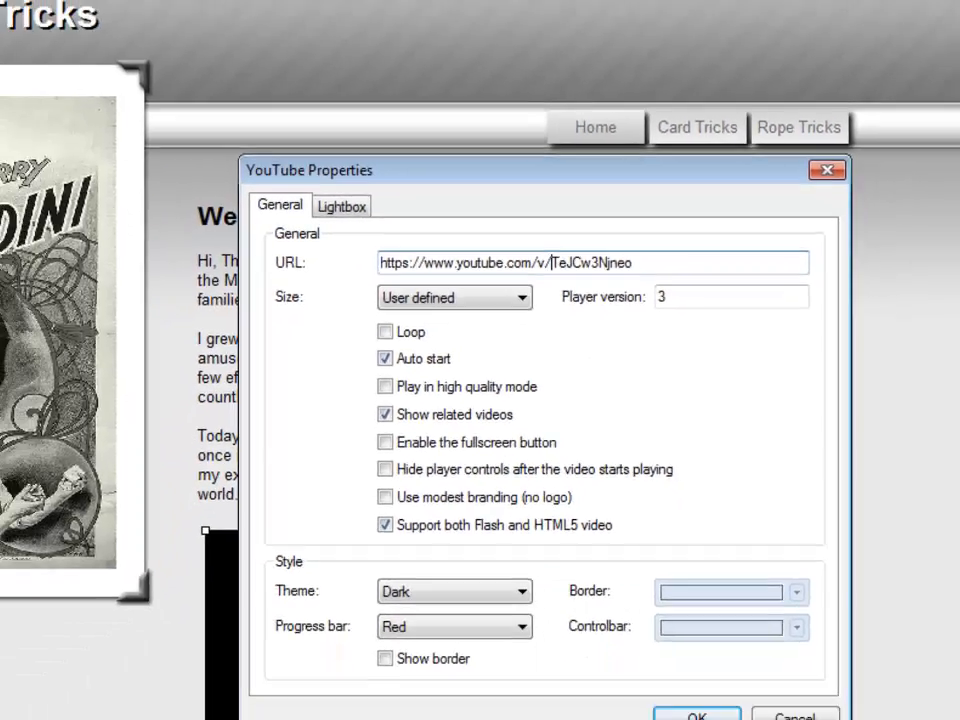
# Step: Switch to the Firefox window with the video and remove everything from &list onward in its page address
pyautogui.click(76, 711)
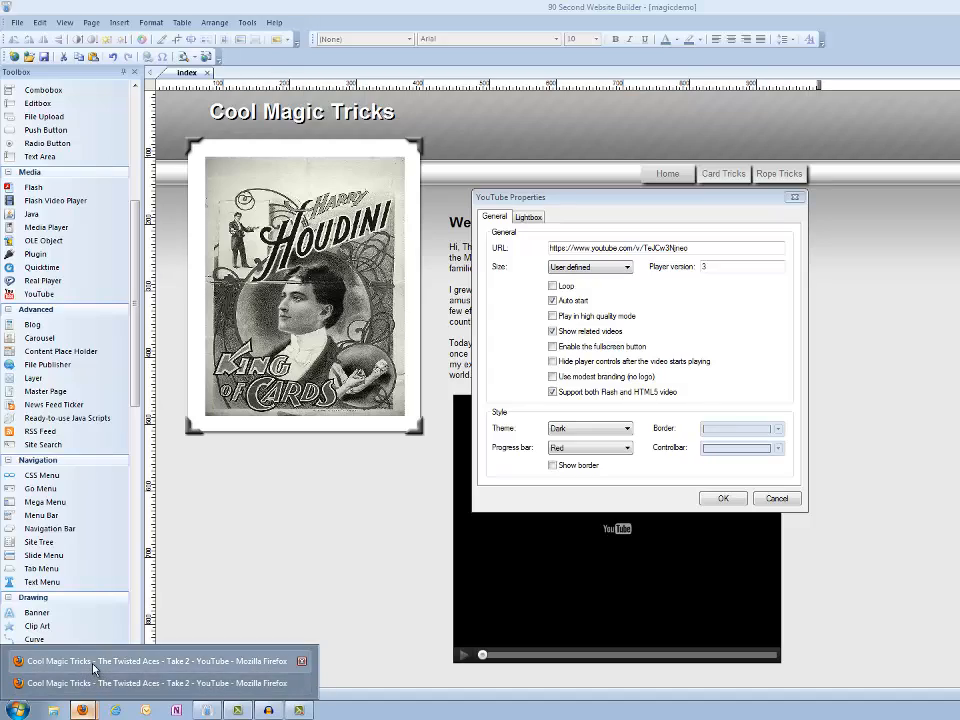
pyautogui.click(93, 664)
pyautogui.click(228, 62)
pyautogui.moveTo(228, 62); pyautogui.dragTo(257, 63)
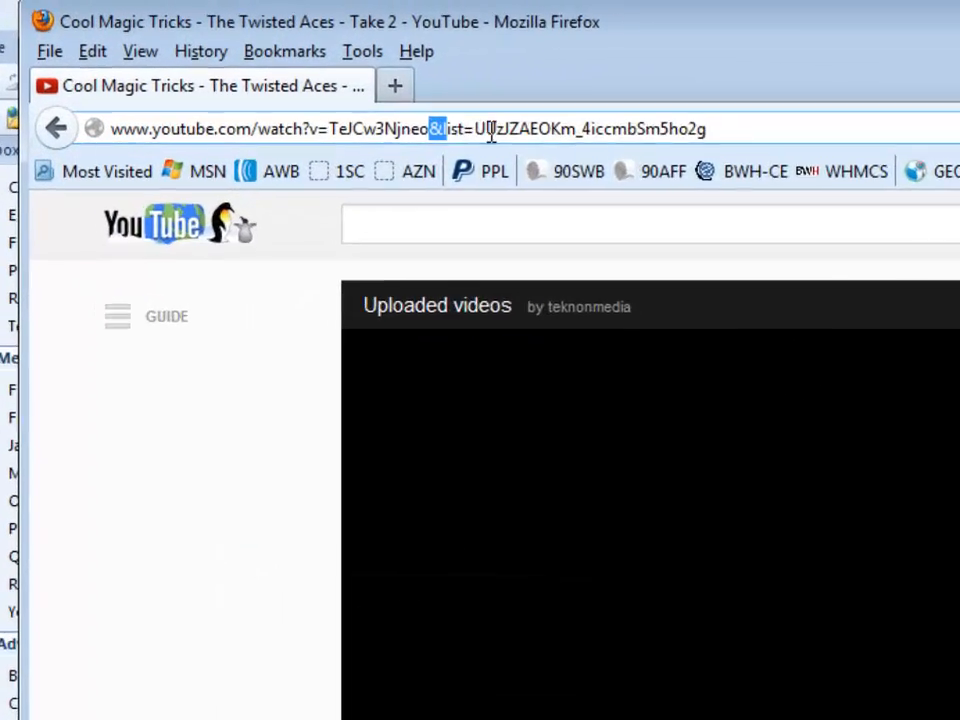
pyautogui.moveTo(492, 133); pyautogui.dragTo(727, 146)
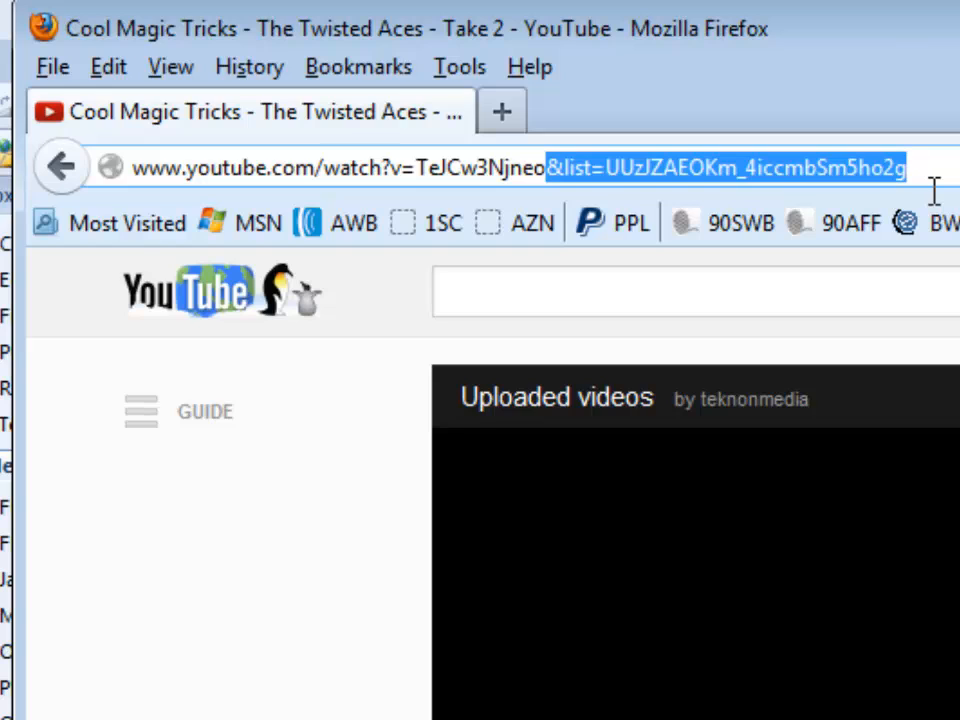
pyautogui.press('BackSpace')
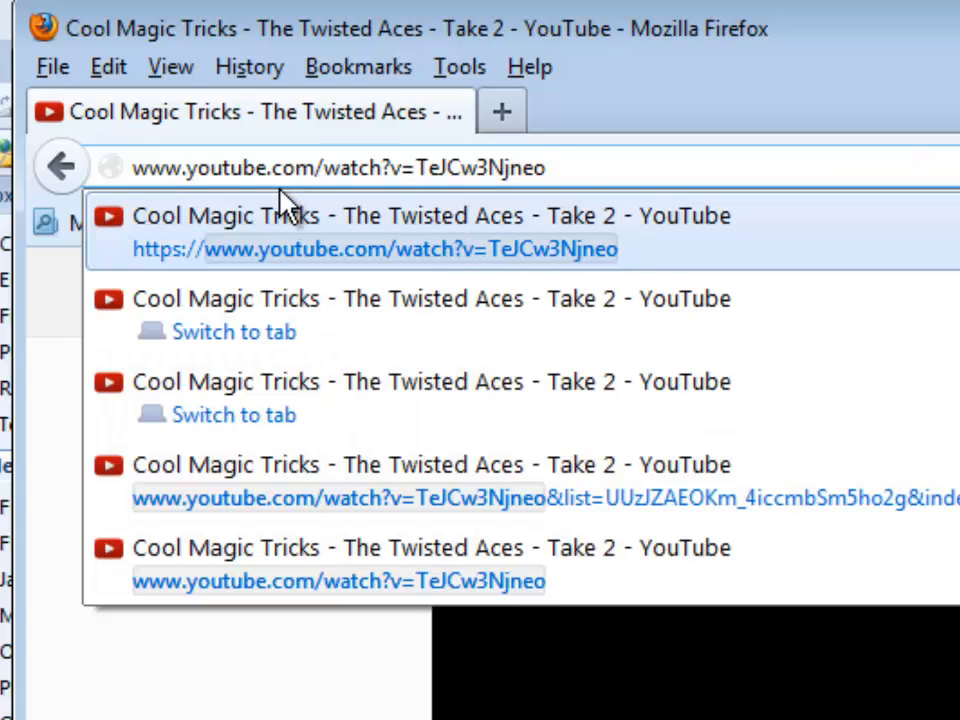
pyautogui.press('Return')
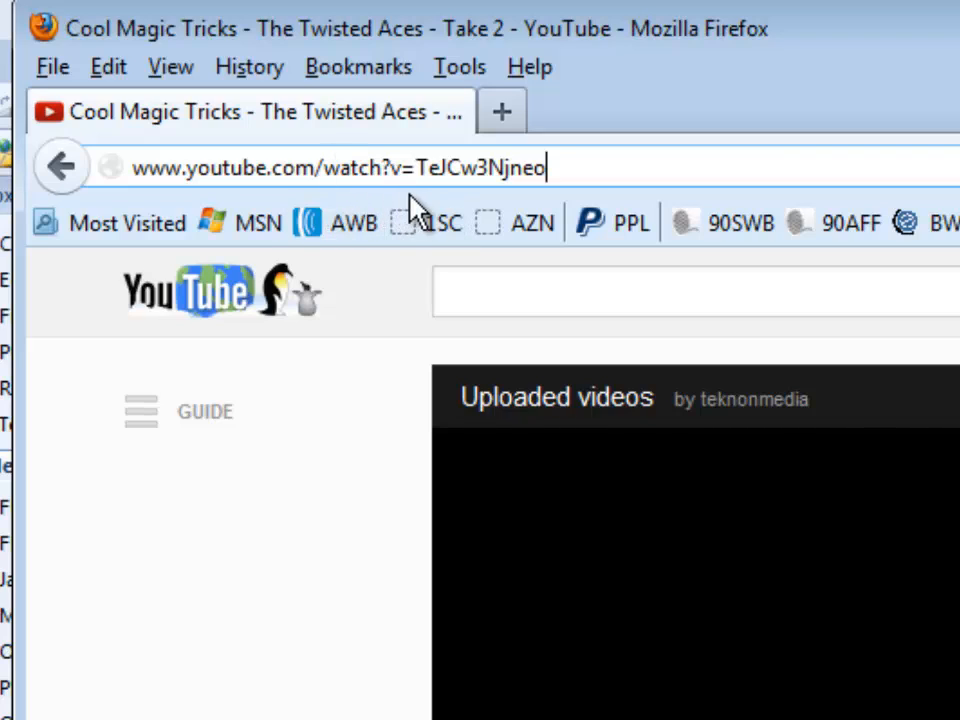
pyautogui.moveTo(570, 176); pyautogui.dragTo(128, 170)
pyautogui.hotkey('ctrl', 'c')
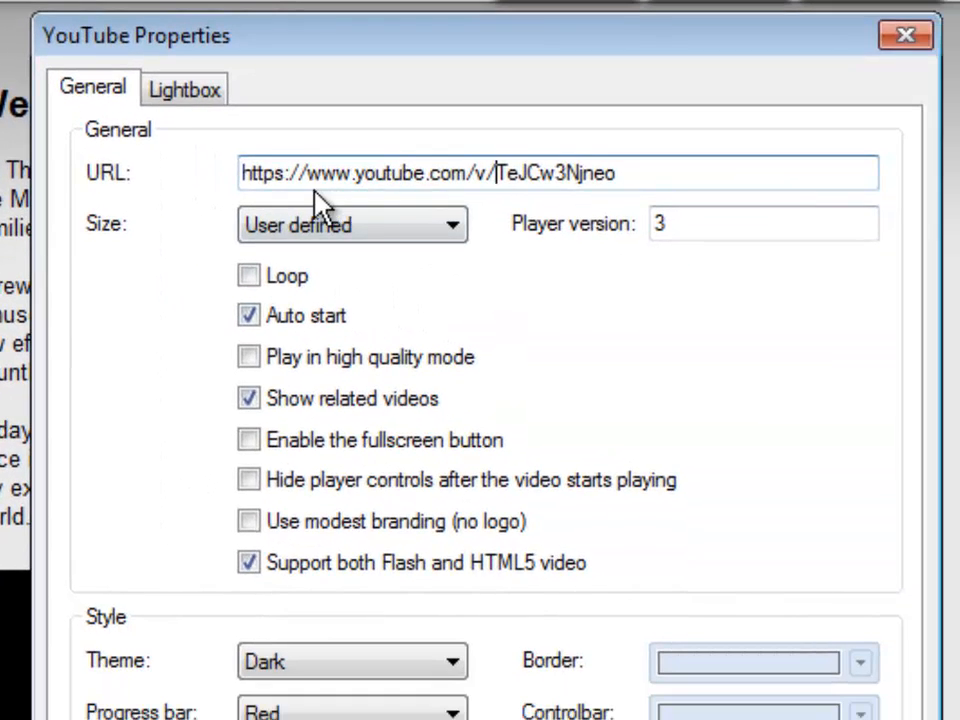
pyautogui.click(494, 185)
pyautogui.moveTo(632, 175); pyautogui.dragTo(236, 168)
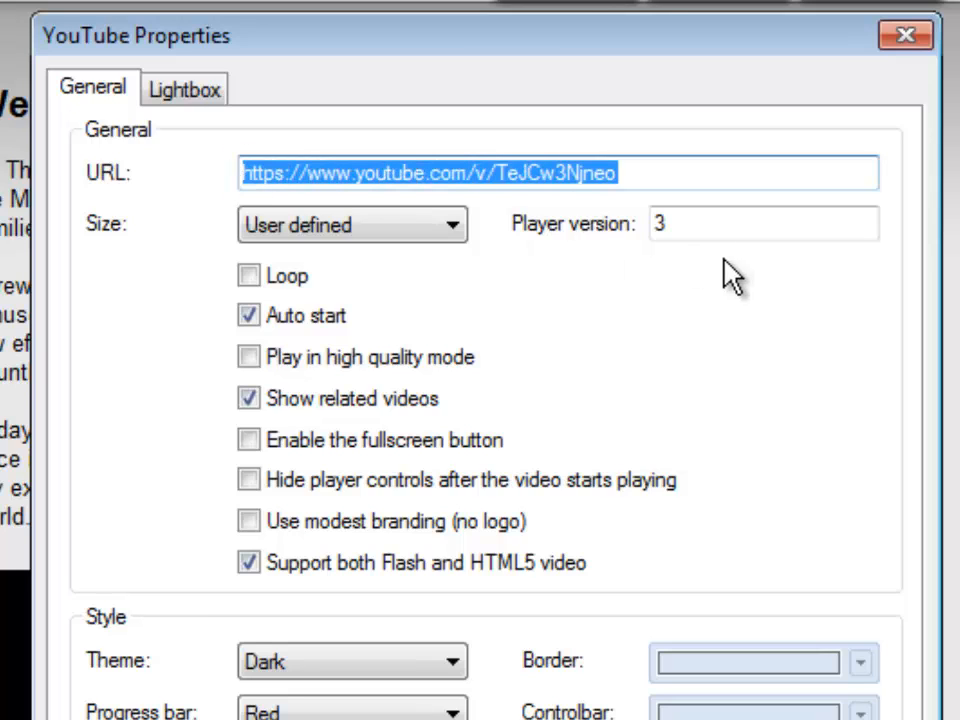
pyautogui.hotkey('ctrl', 'v')
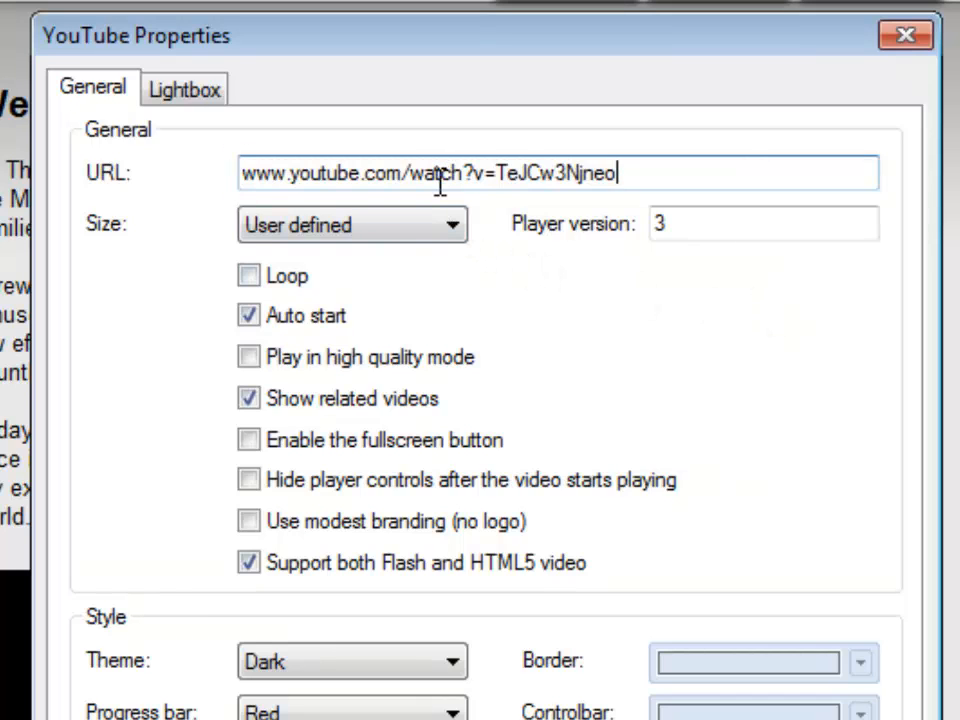
pyautogui.moveTo(636, 176); pyautogui.dragTo(197, 182)
pyautogui.click(646, 172)
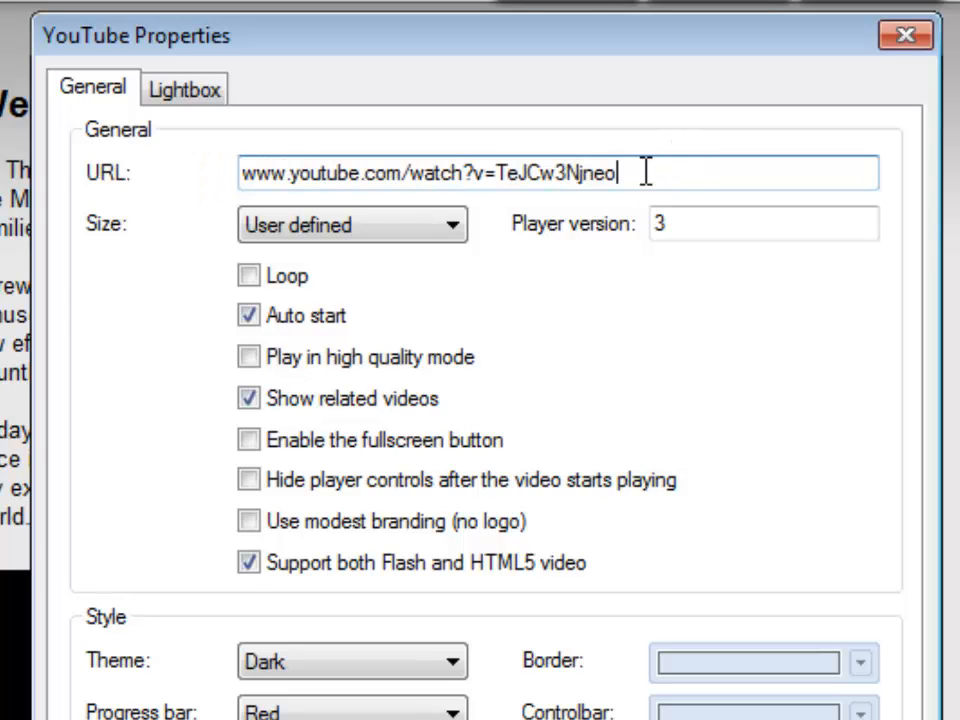